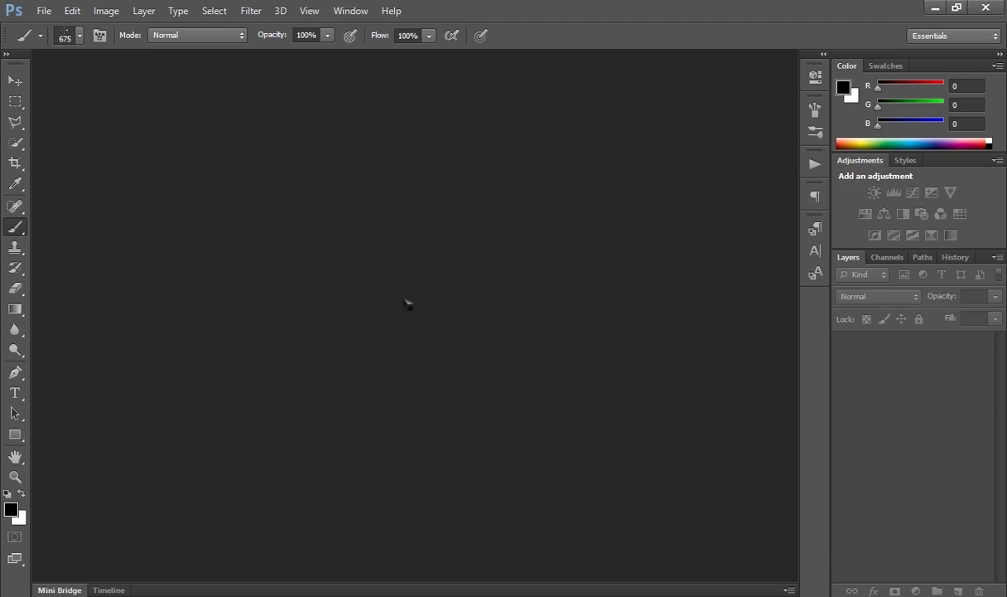
Step: Create a new blank document 1280 px wide and 720 px high
click(50, 10)
click(58, 29)
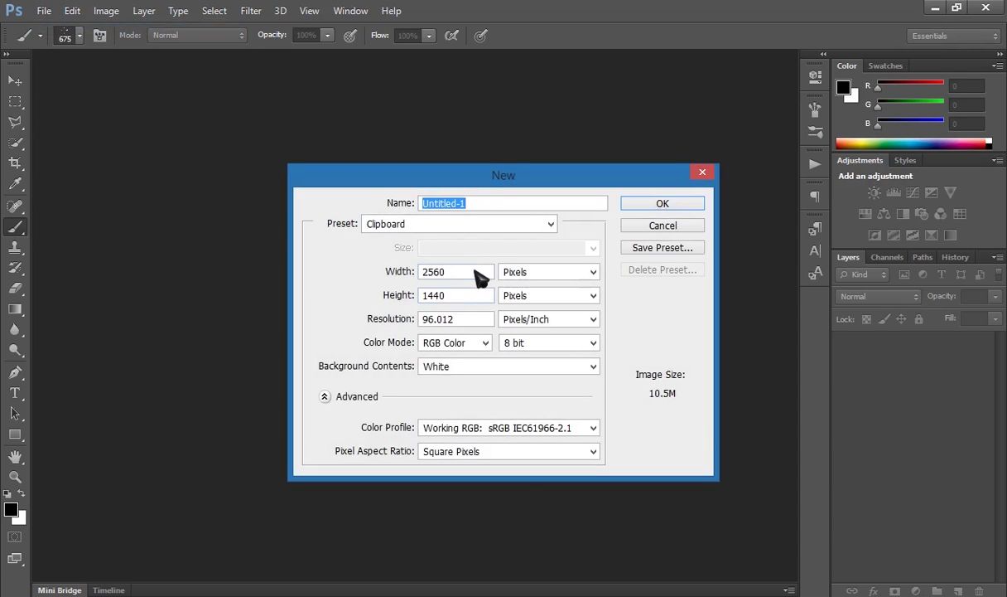
double_click(477, 273)
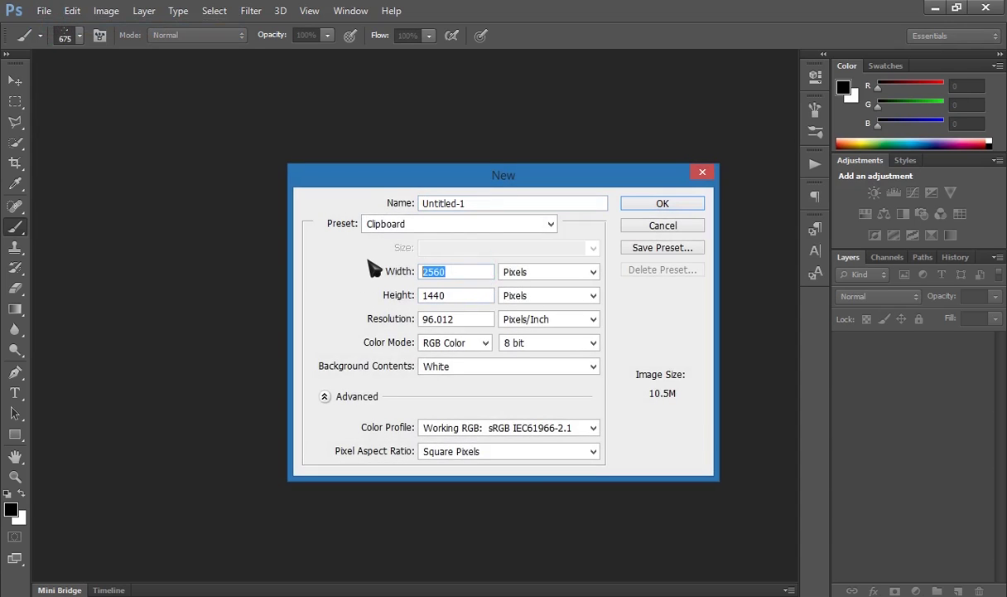
text(128)
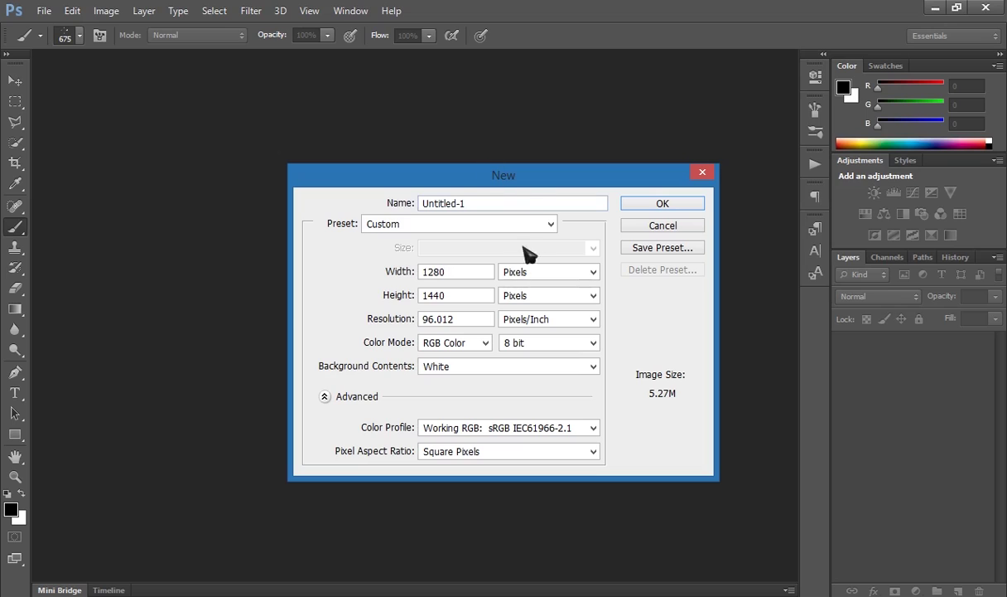
double_click(456, 294)
text(72)
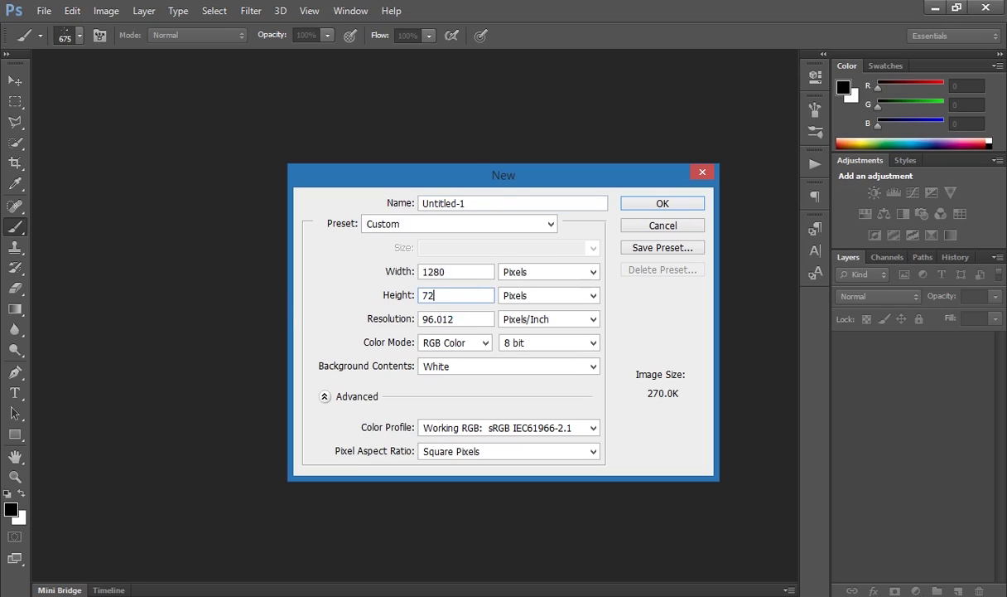
text(0)
click(677, 207)
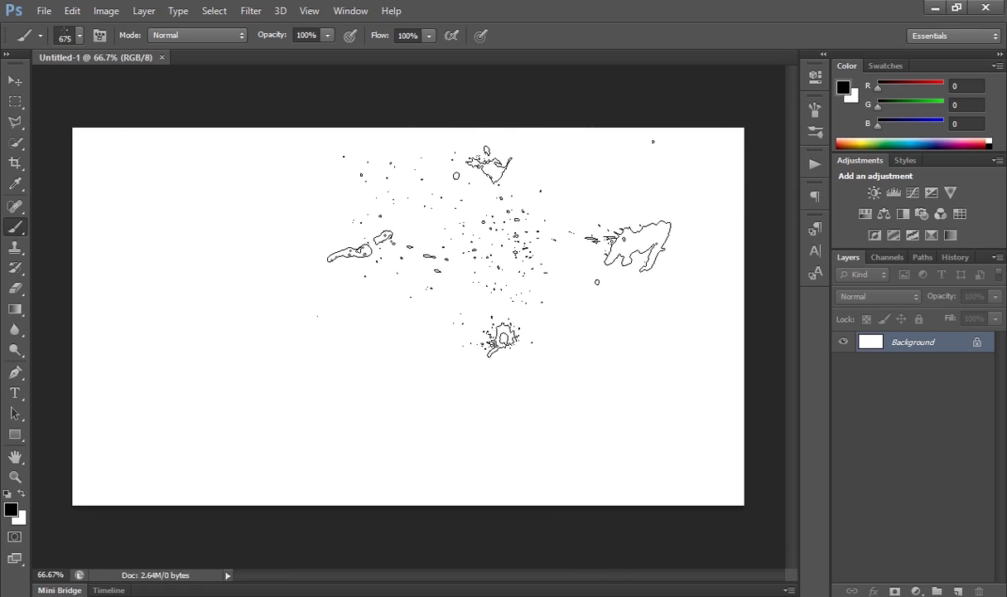
Step: Adjust the zoom and switch to the Move tool, then the Type tool
scroll(497, 248, up, 2)
click(15, 80)
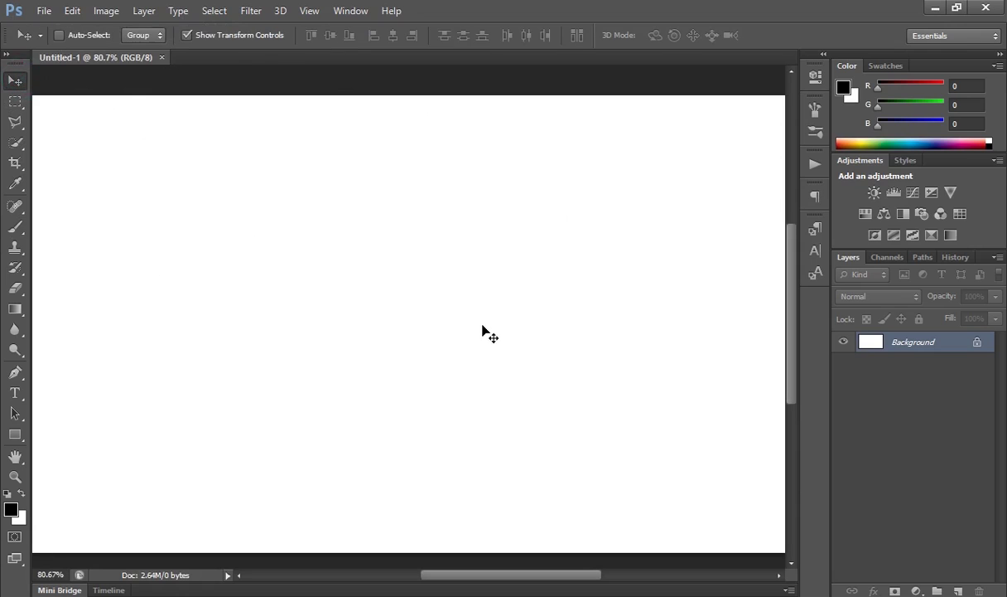
scroll(482, 329, down, 1)
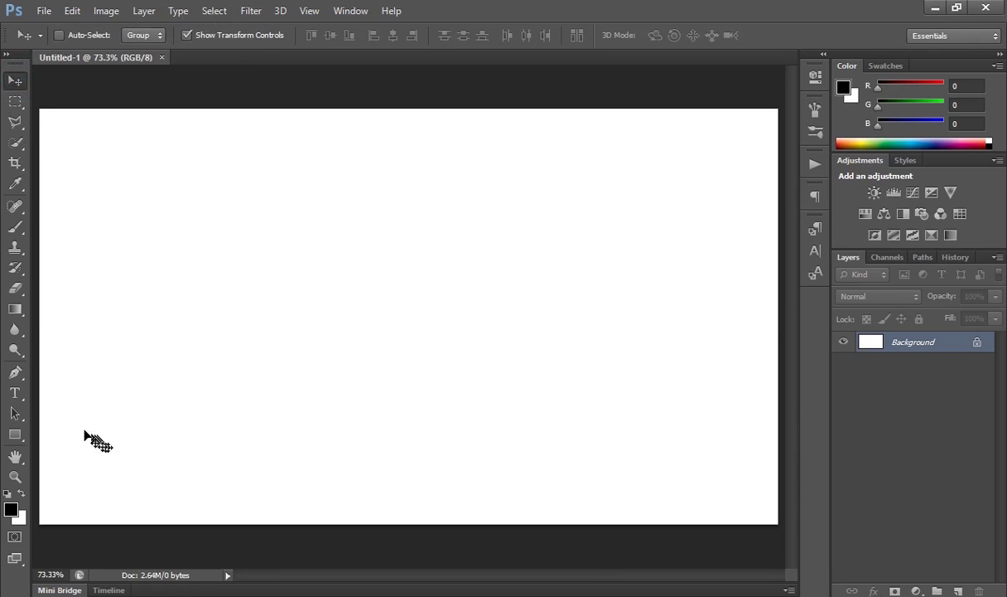
click(18, 394)
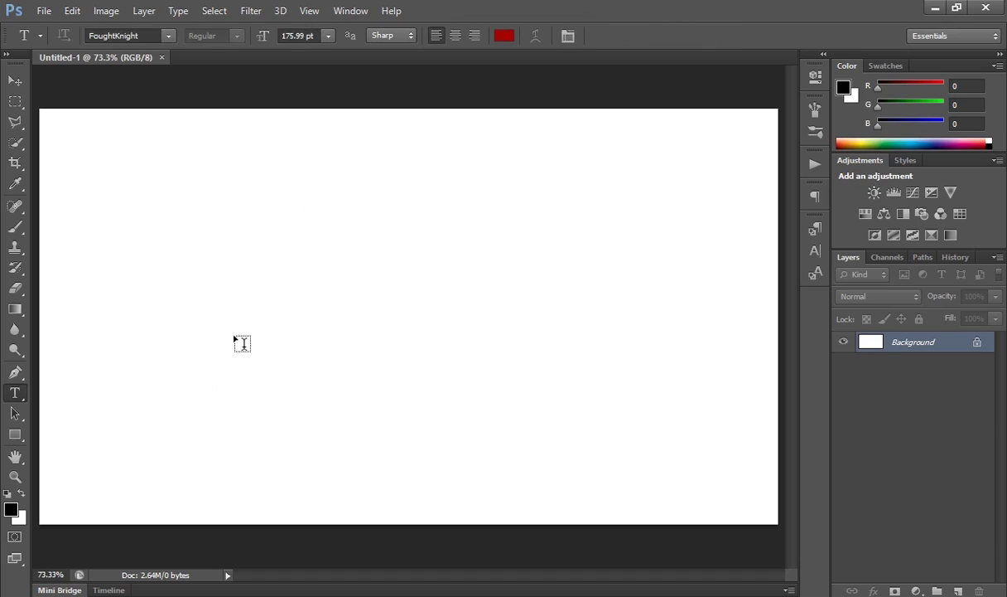
Step: Type GAMER on the canvas, fixing a typo, commit it, and drag it toward the centre
click(194, 331)
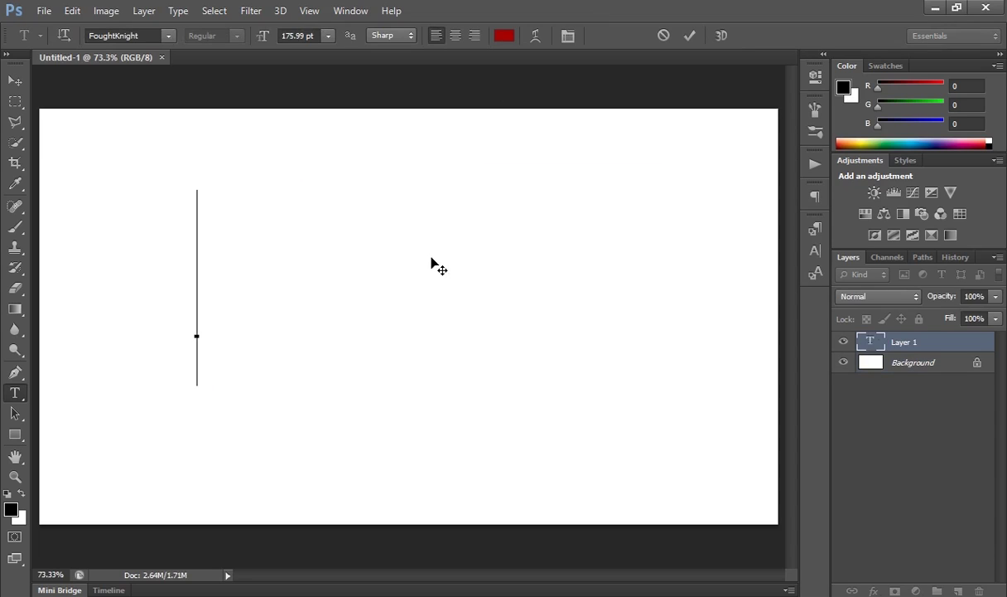
text(GA)
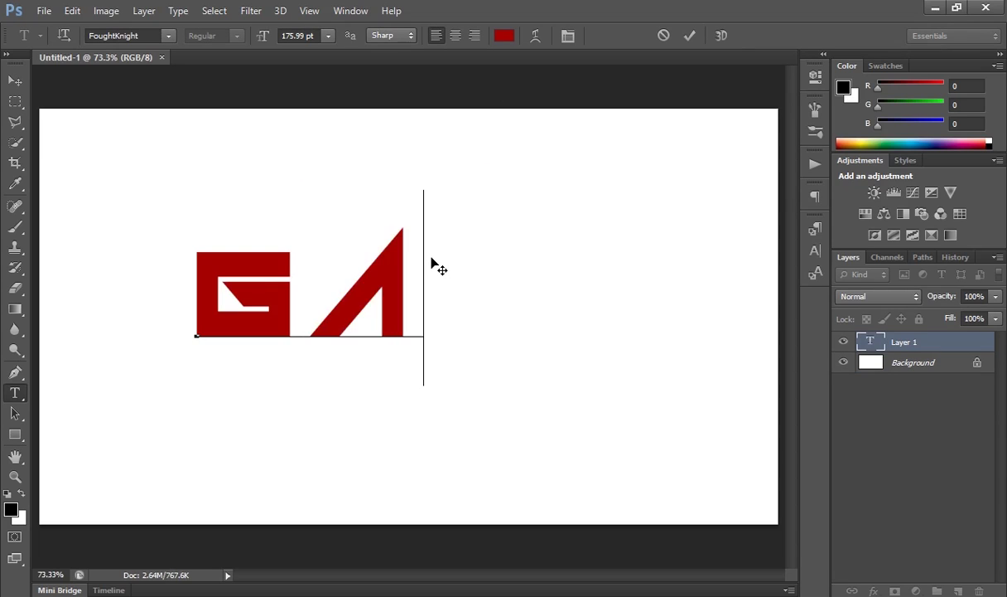
text(K)
key(BackSpace)
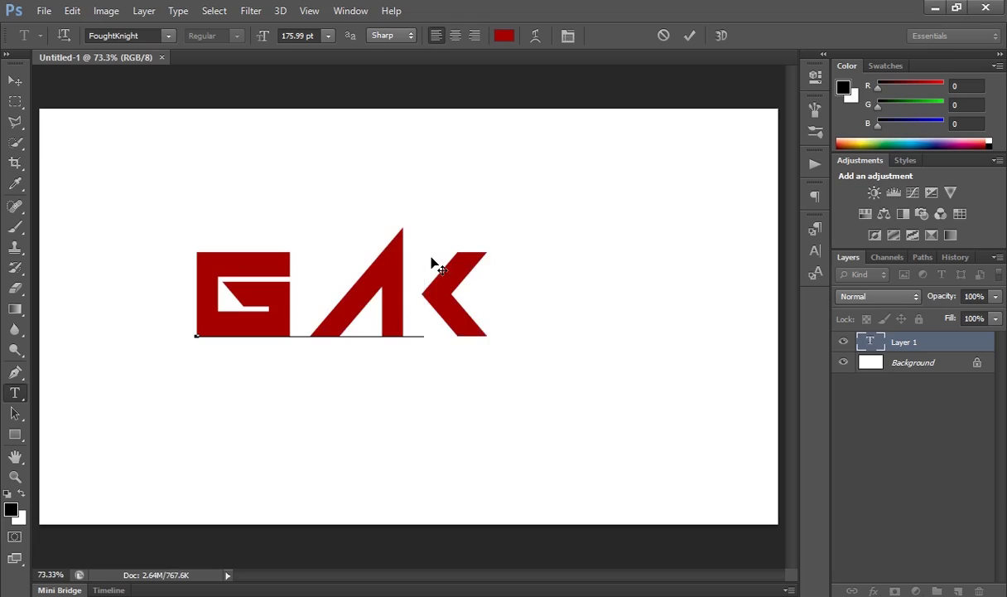
key(BackSpace)
key(BackSpace)
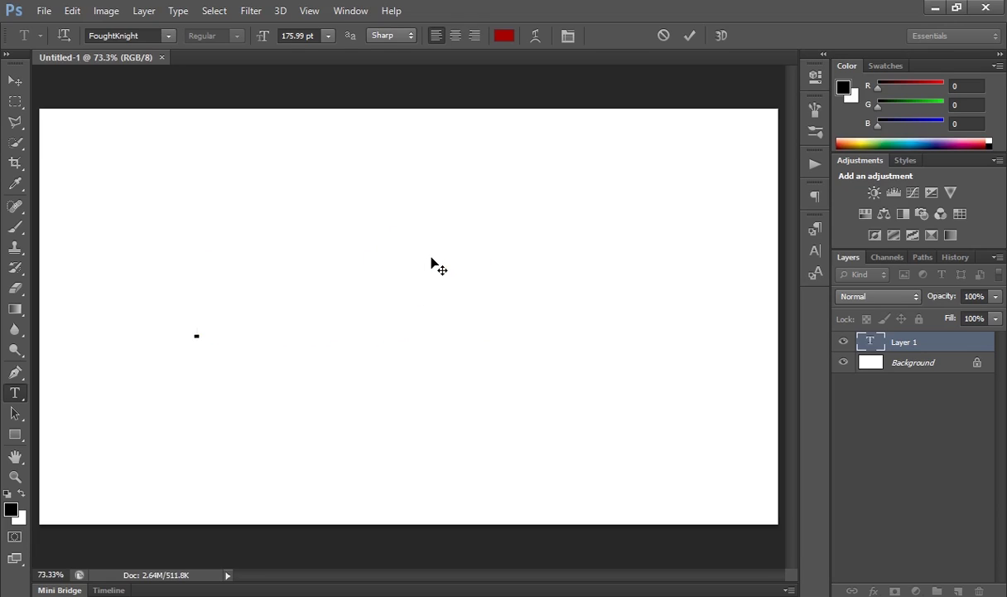
text(GAMER)
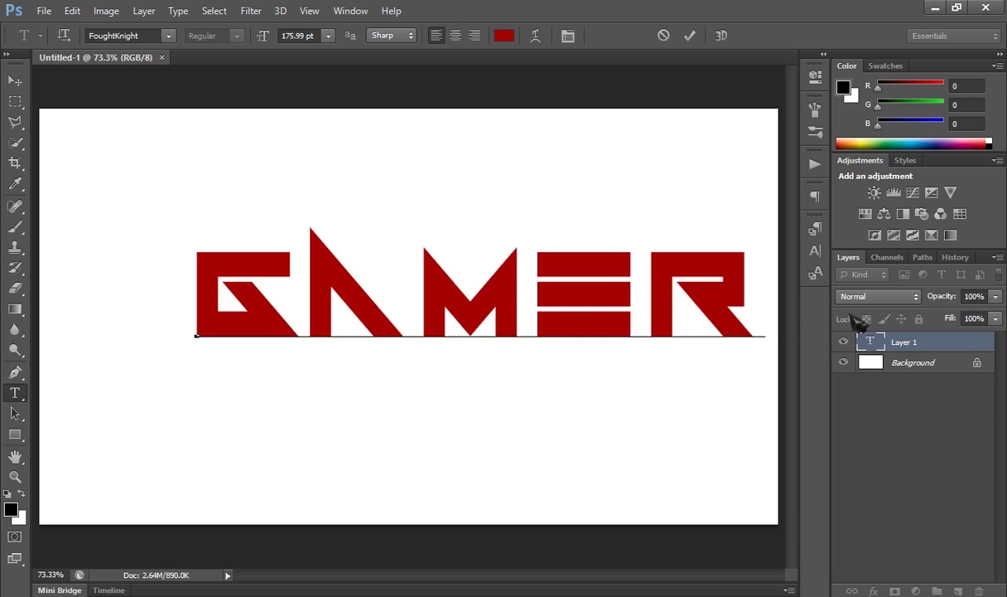
click(689, 36)
drag(599, 317, 537, 344)
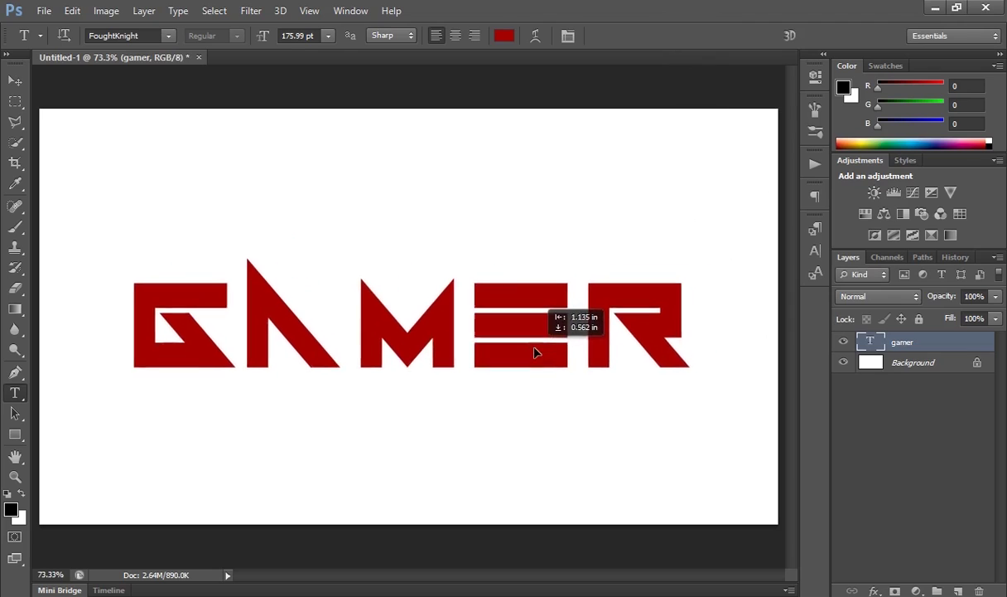
Step: Select all the GAMER letters, recolour them cyan #31d3d9, and commit the edit
click(585, 337)
drag(697, 331, 99, 347)
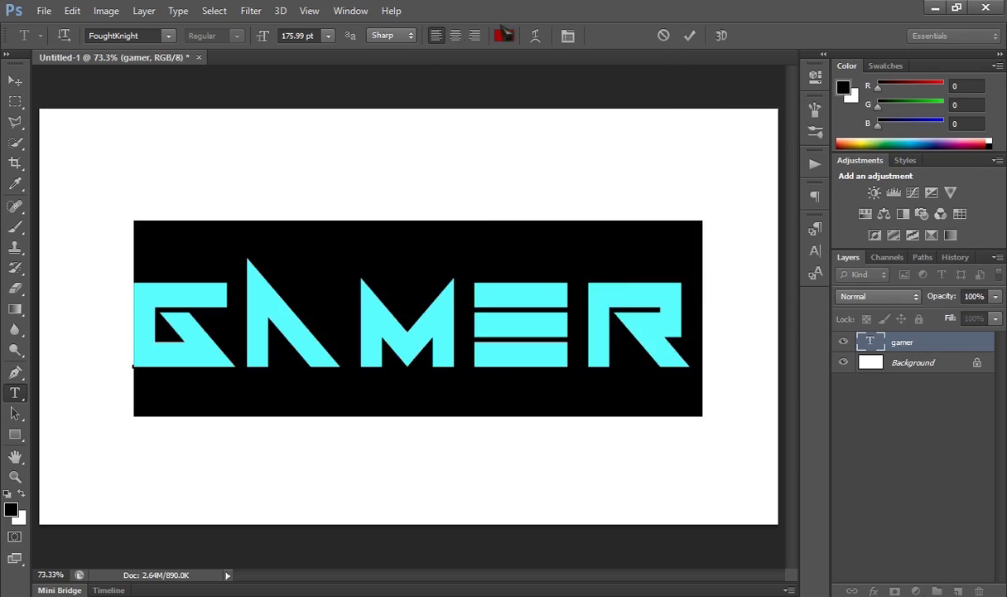
click(505, 36)
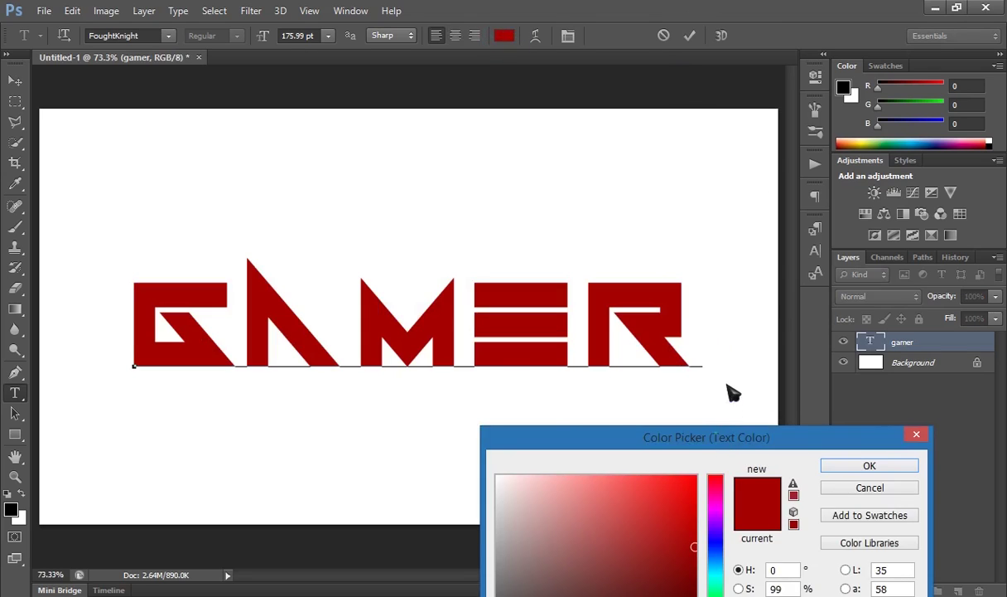
drag(659, 439, 670, 288)
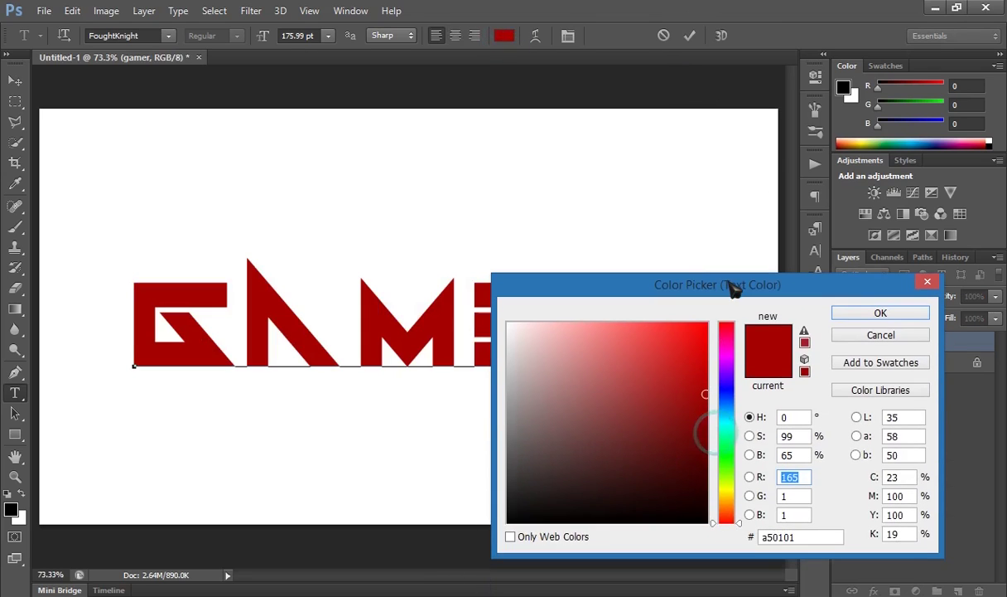
click(726, 421)
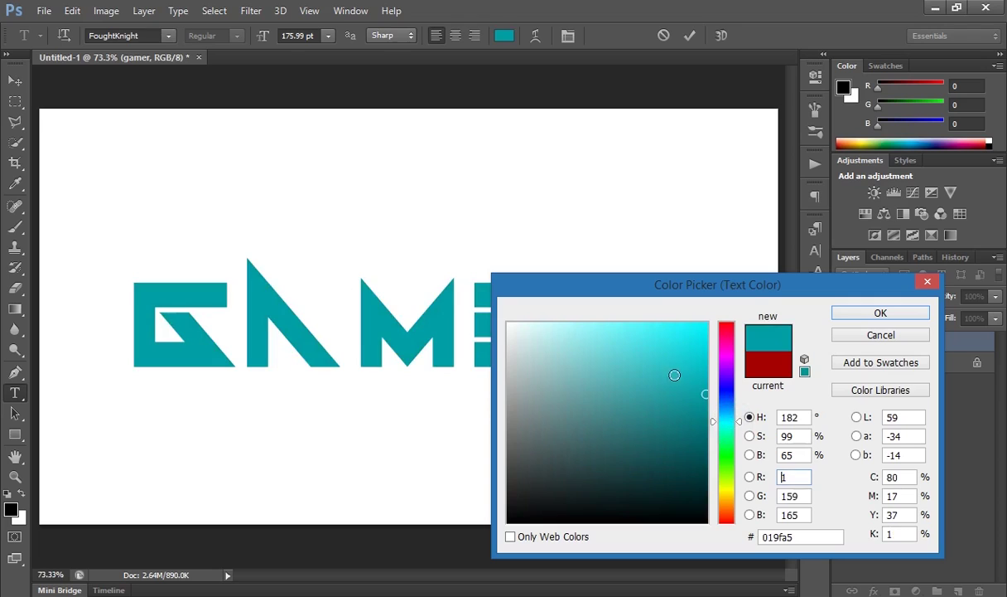
drag(646, 349, 663, 352)
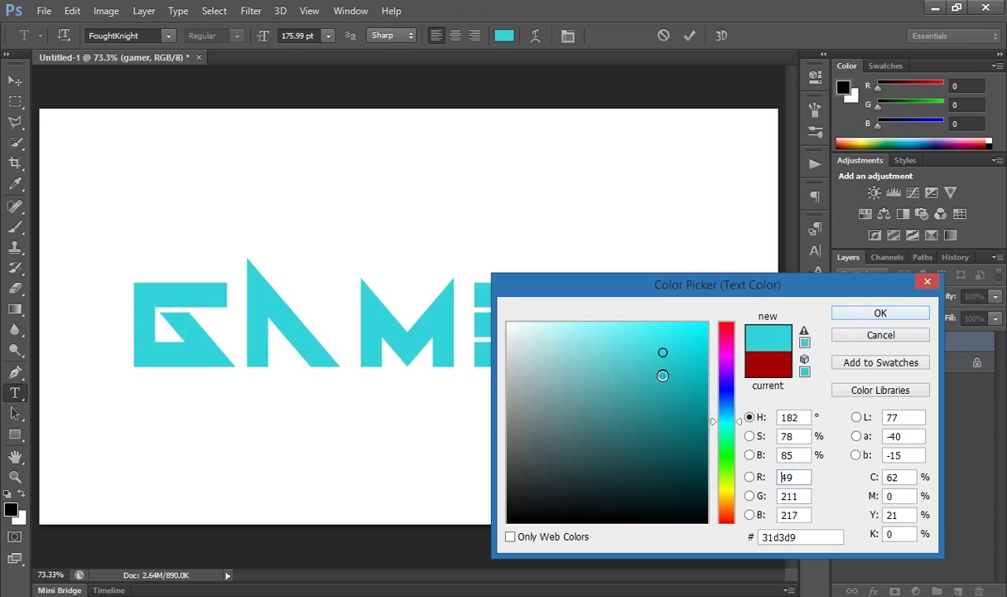
click(663, 375)
click(837, 315)
click(540, 332)
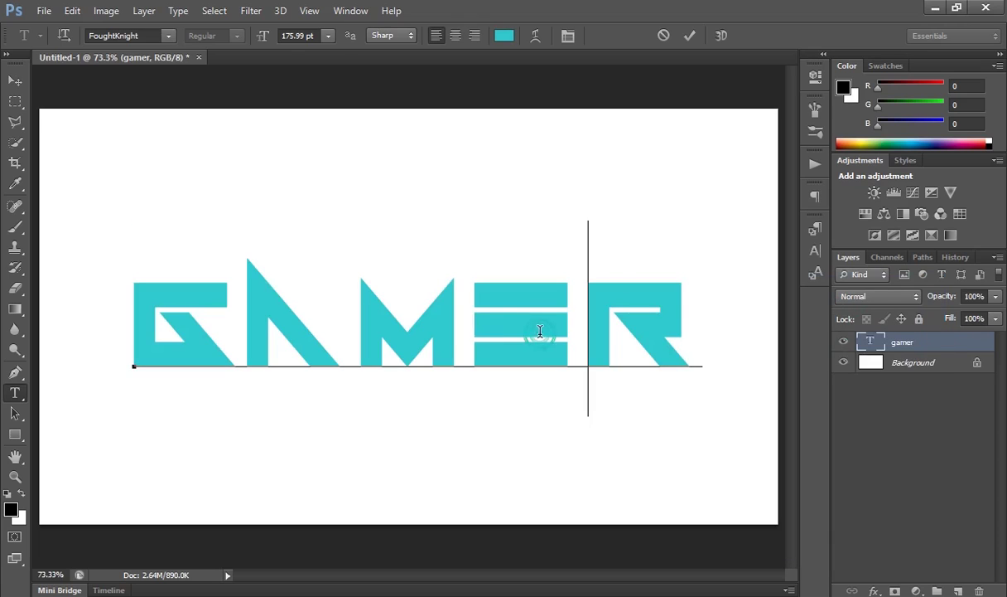
click(690, 35)
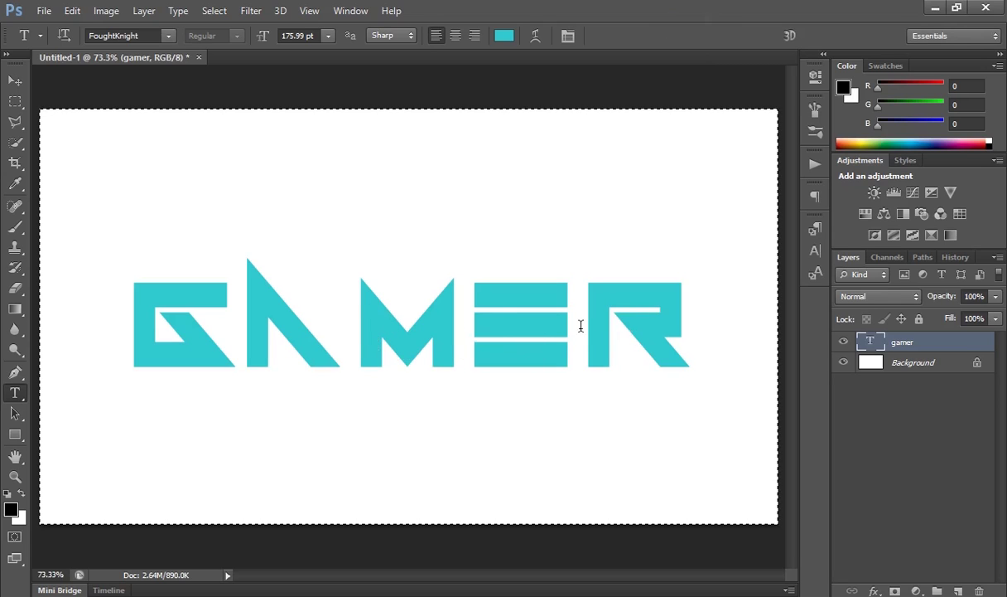
Step: Align GAMER to the canvas vertical and horizontal centres, then deselect
click(17, 80)
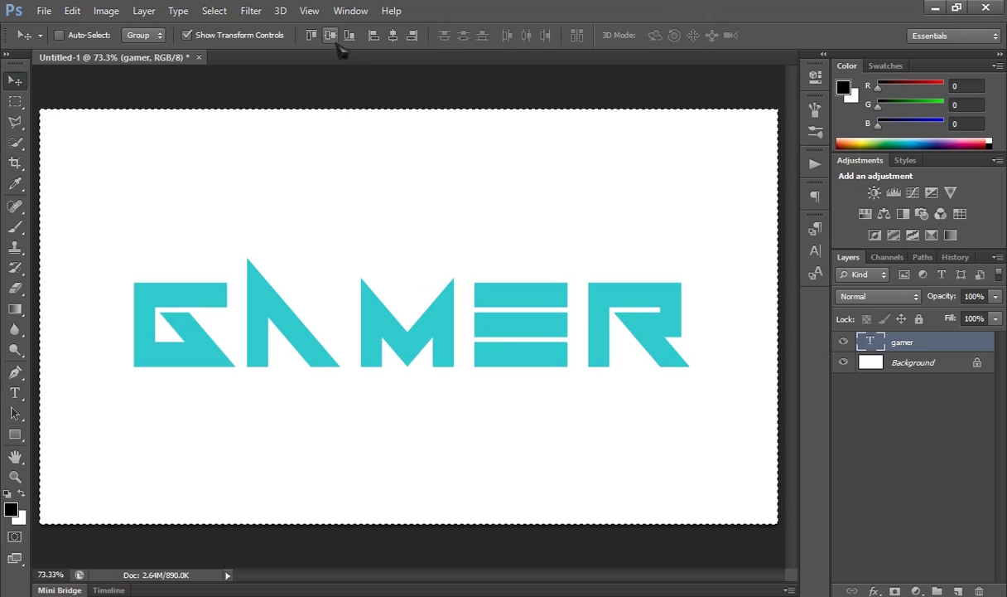
click(332, 36)
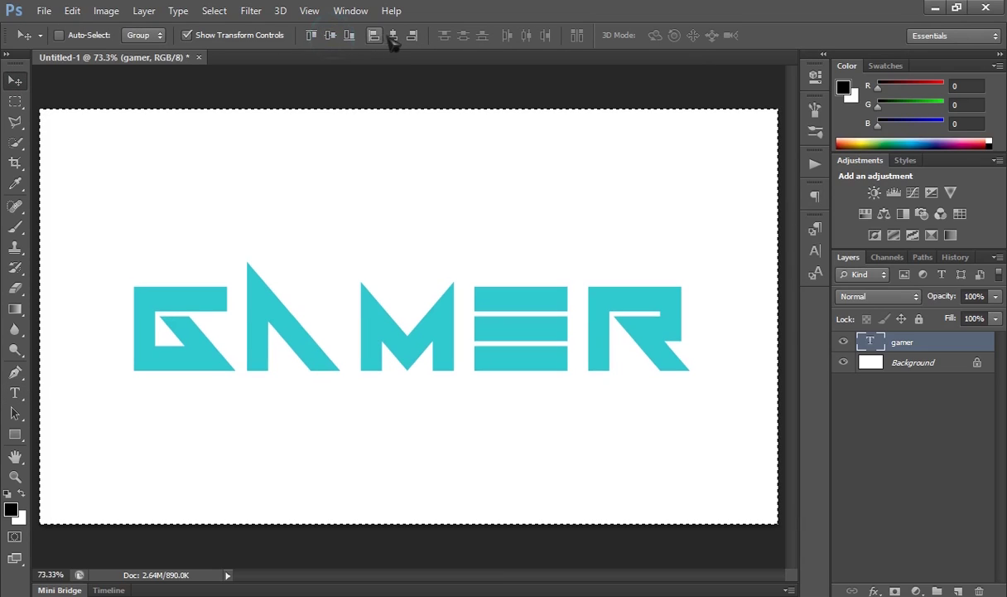
click(393, 37)
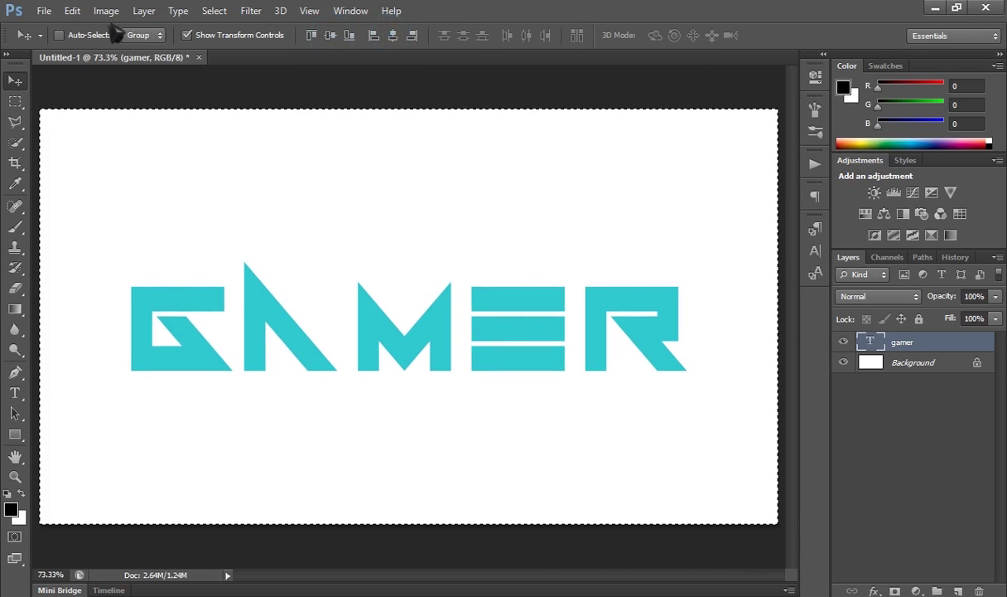
click(214, 11)
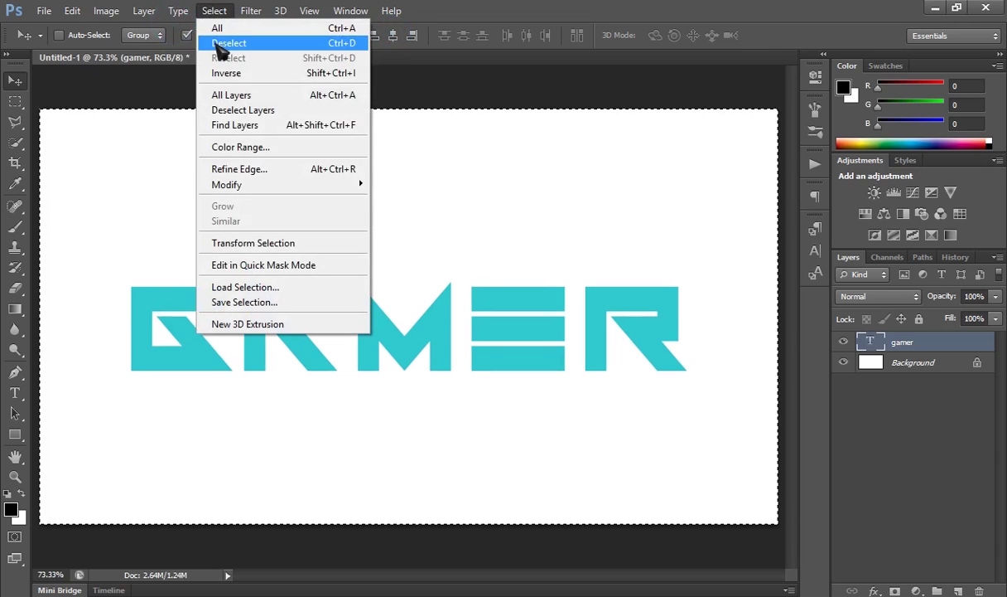
click(219, 43)
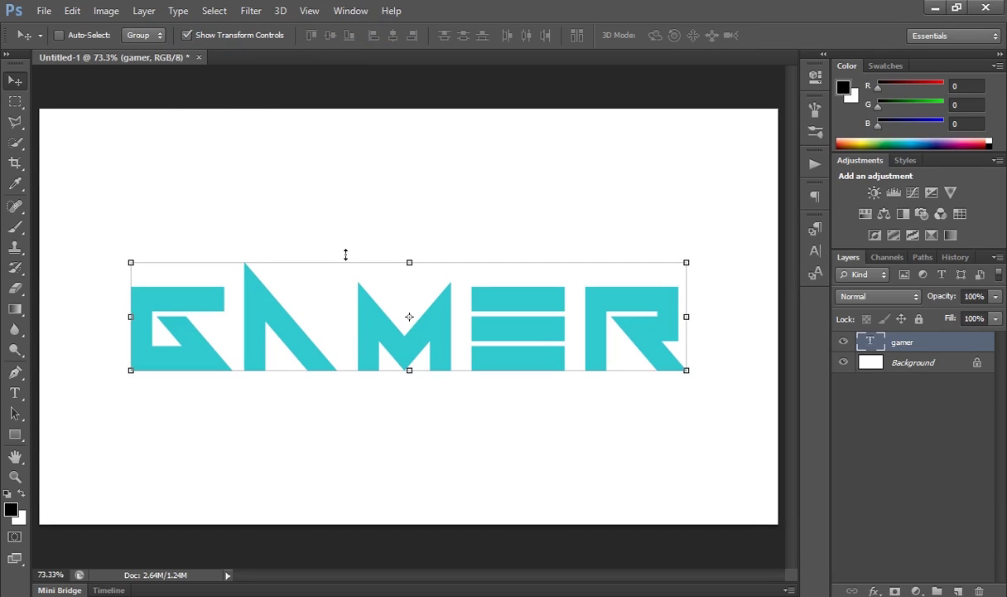
Step: Apply New 3D Extrusion to the gamer layer and accept the 3D workspace, suppressing the prompt
right_click(939, 348)
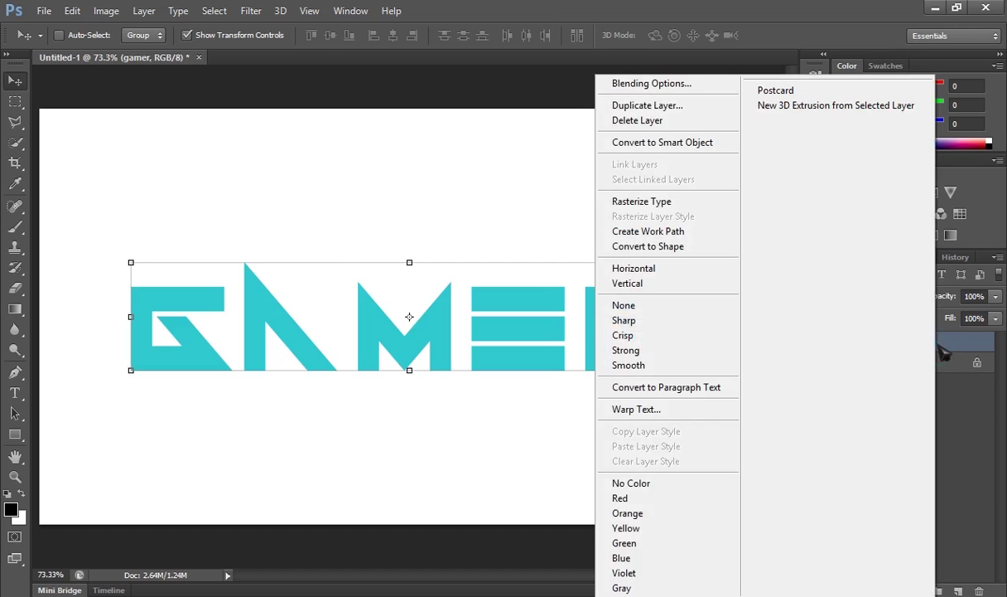
click(889, 107)
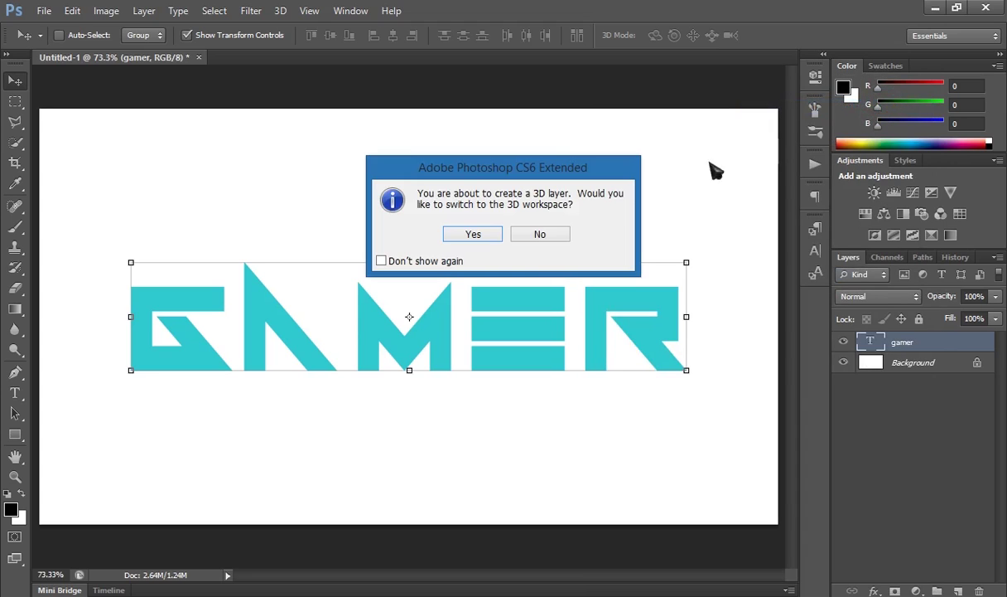
click(406, 260)
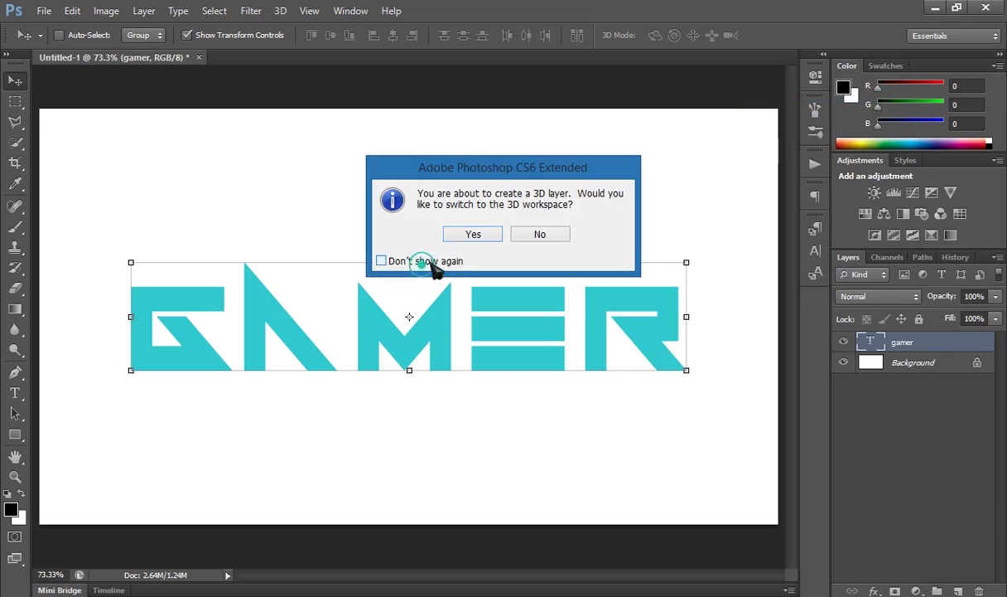
click(468, 233)
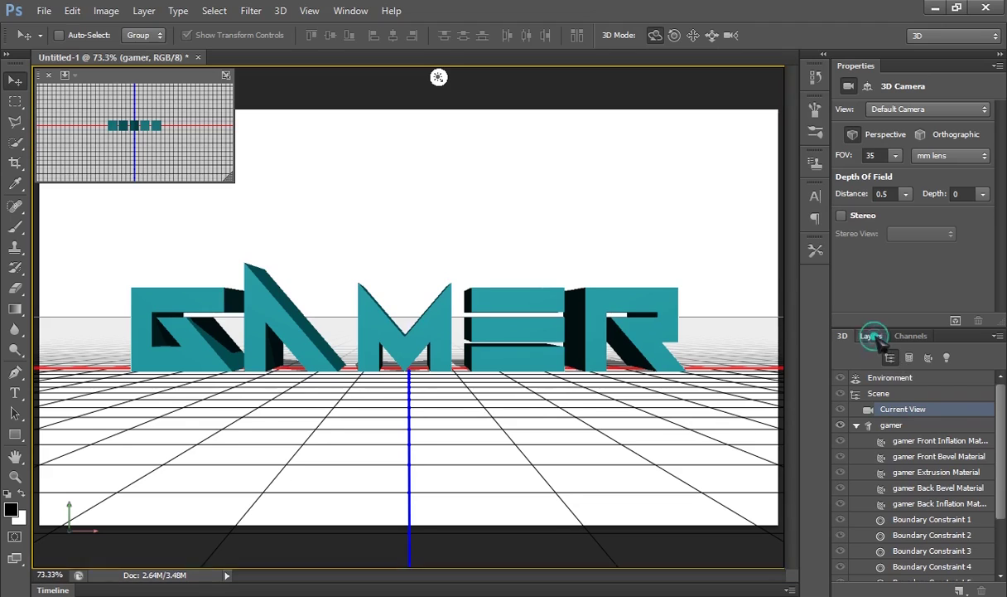
Step: Show the Layers panel and select the Background layer
click(870, 336)
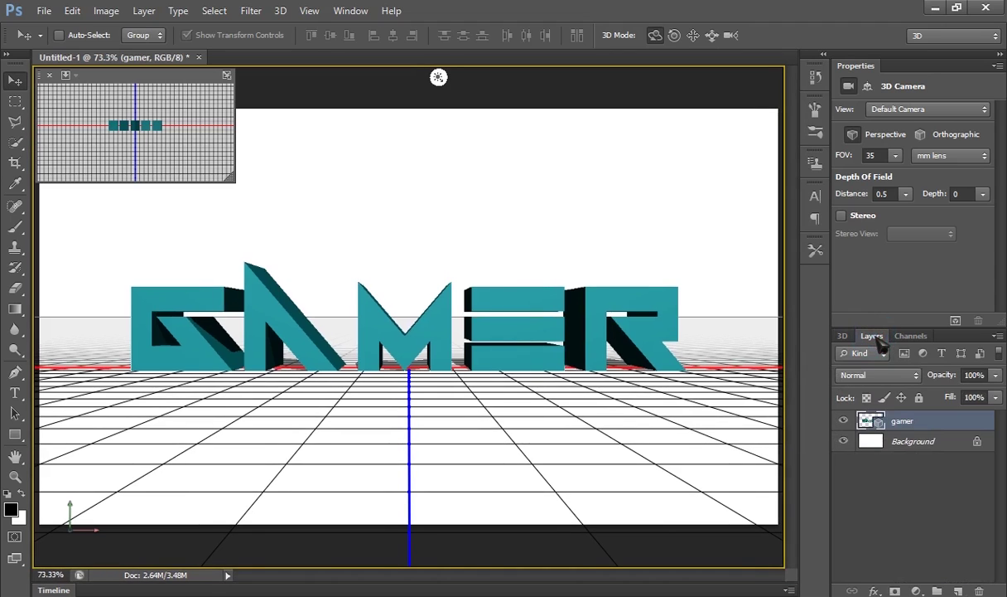
click(918, 443)
Step: Convert the Background layer into a 3D Postcard and return to the layer list
right_click(923, 444)
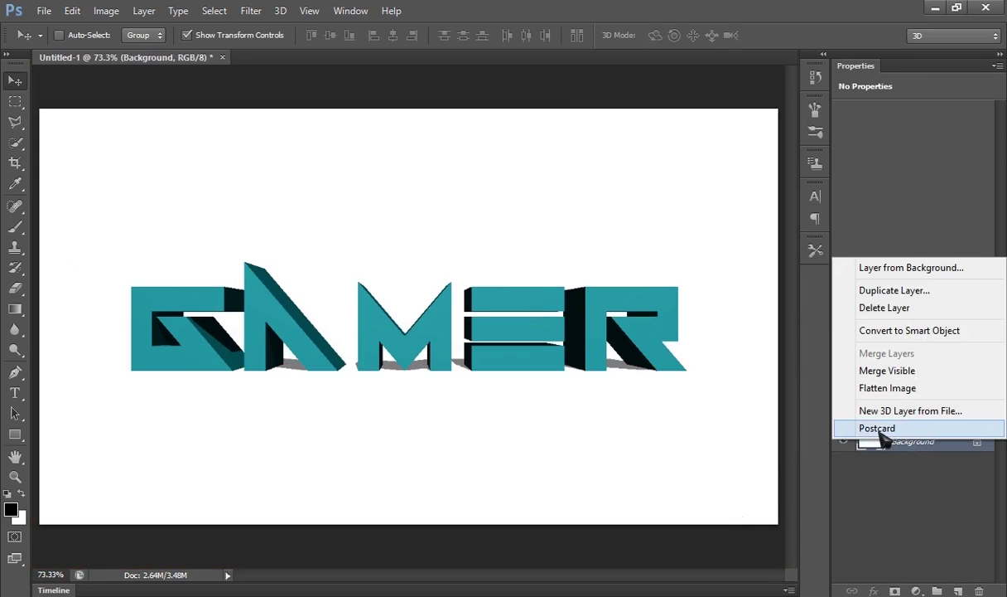
click(878, 428)
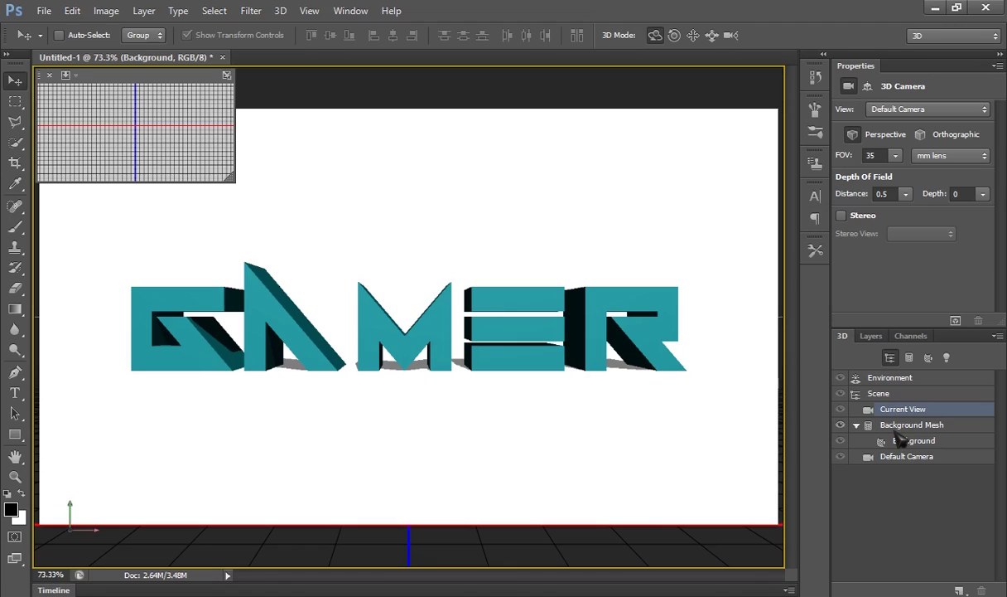
click(871, 336)
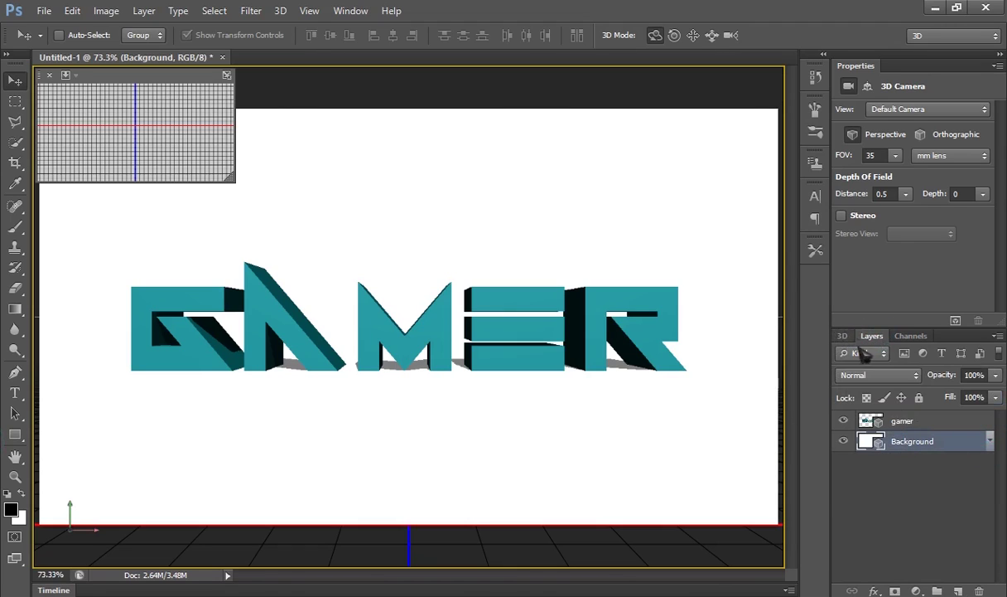
Step: Set the gamer Extrusion Material's diffuse colour to light cyan #80f7ff
click(874, 420)
click(843, 335)
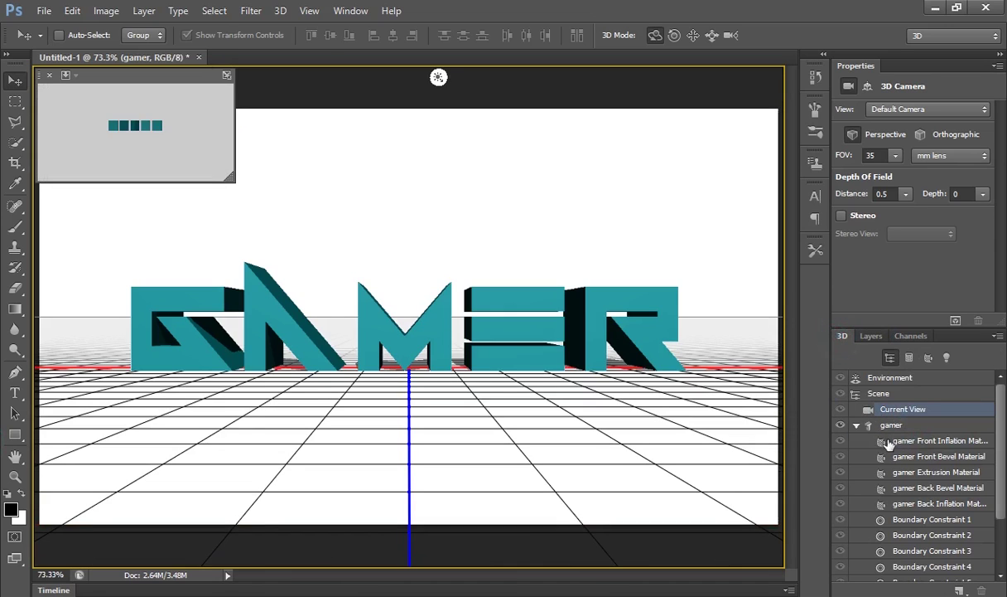
click(899, 442)
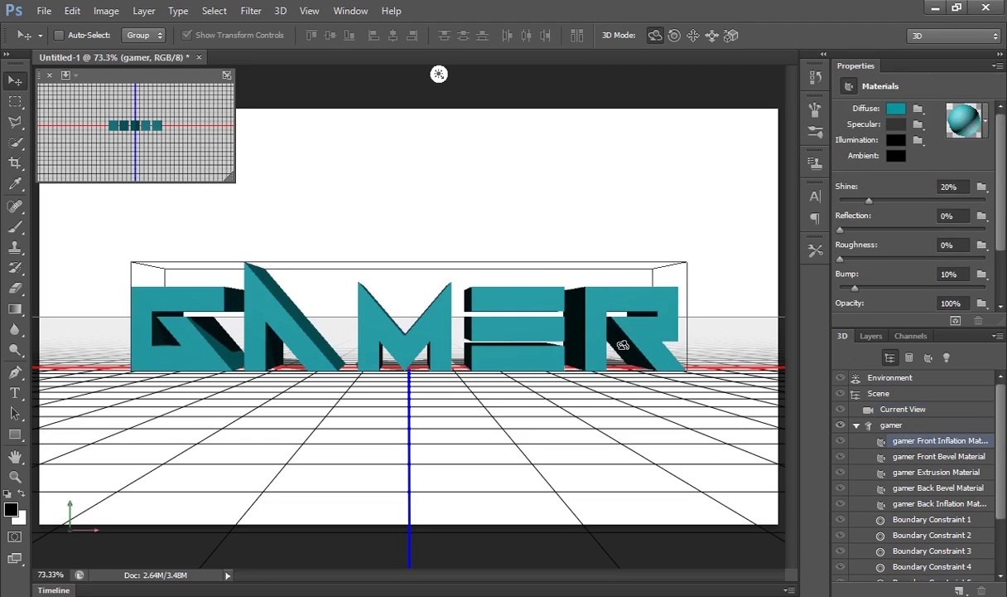
click(592, 328)
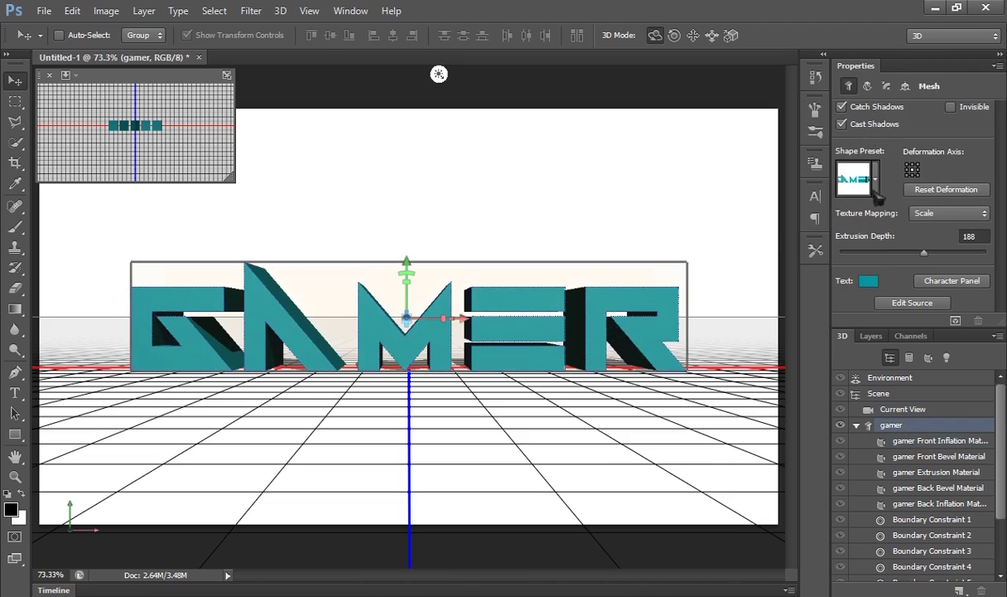
click(597, 340)
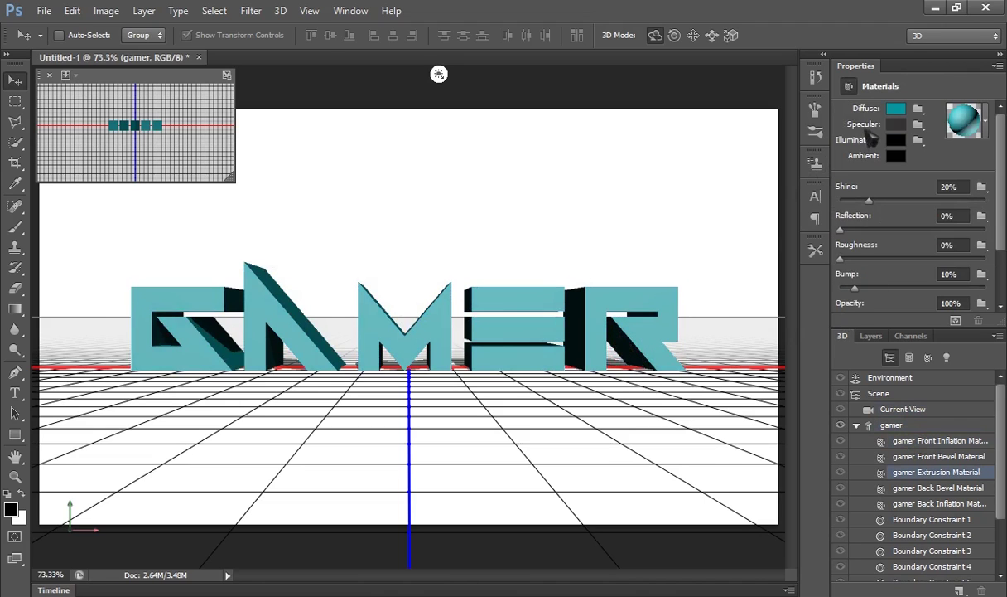
click(895, 108)
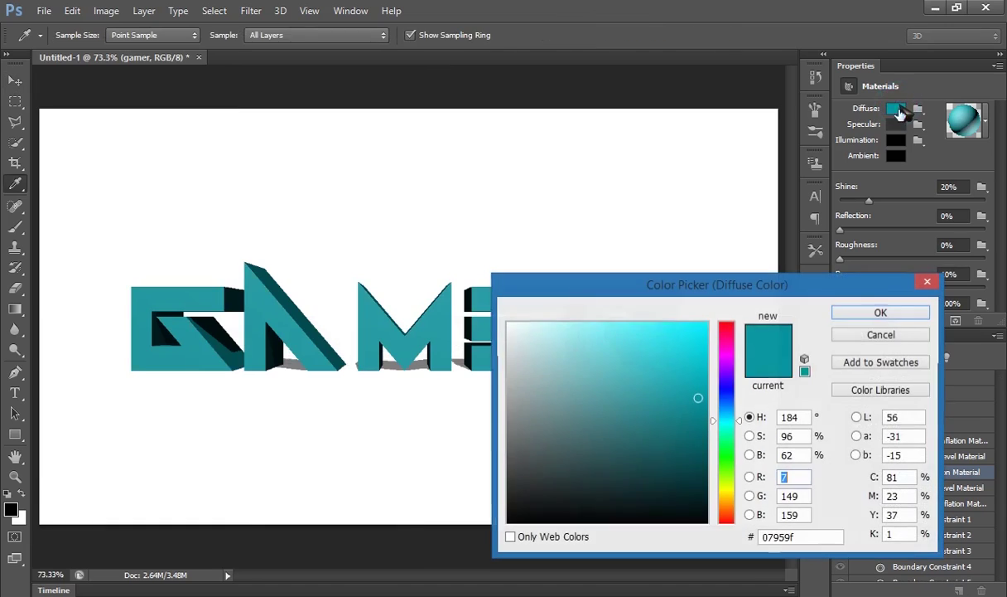
drag(661, 347, 574, 323)
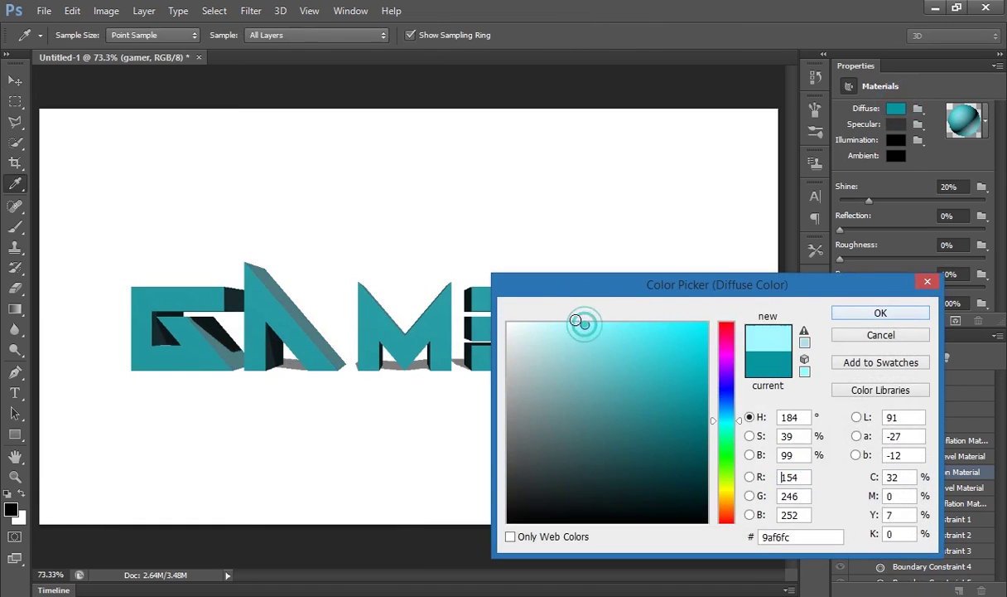
click(606, 320)
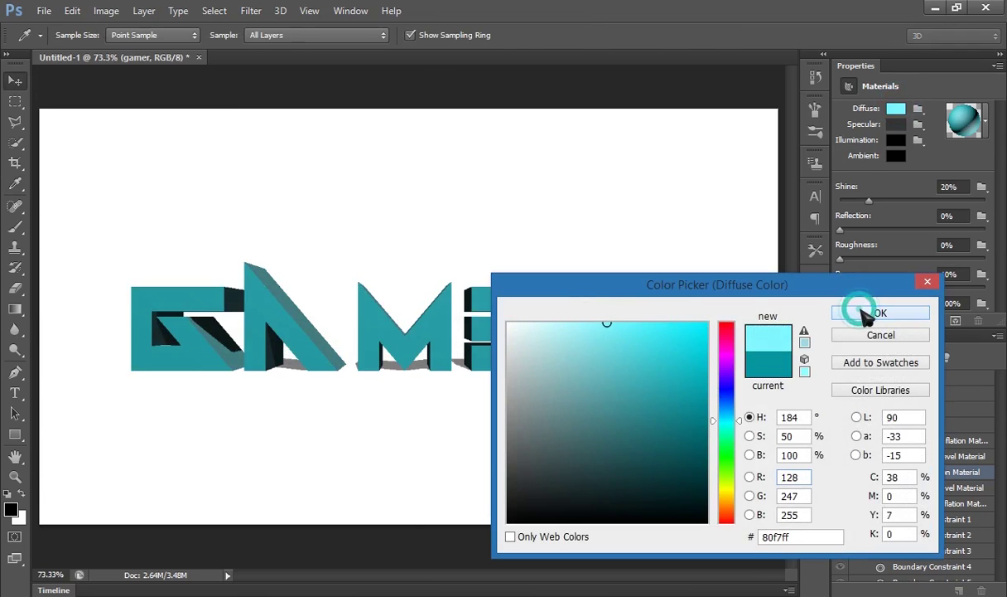
click(870, 315)
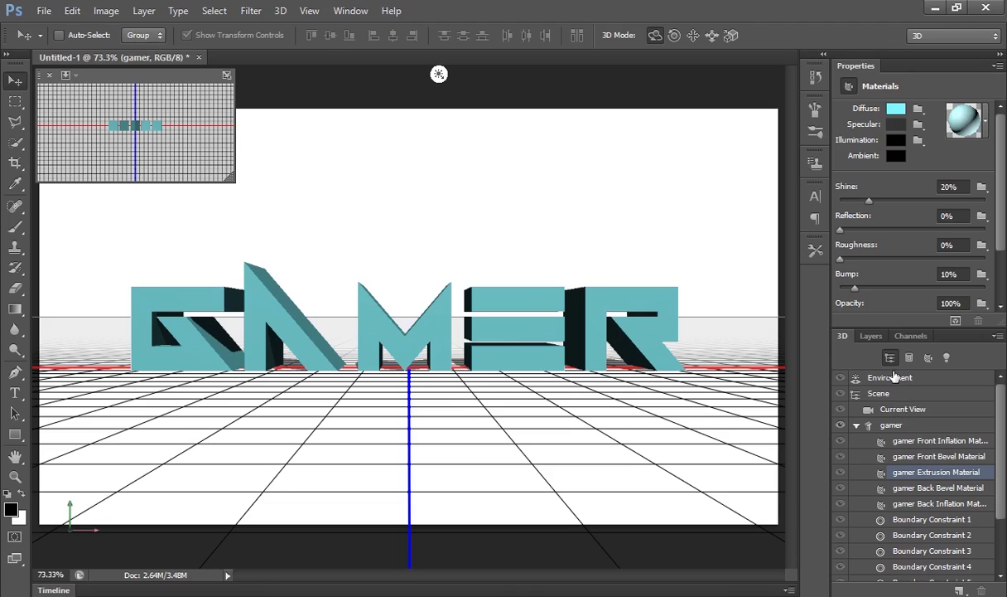
click(871, 336)
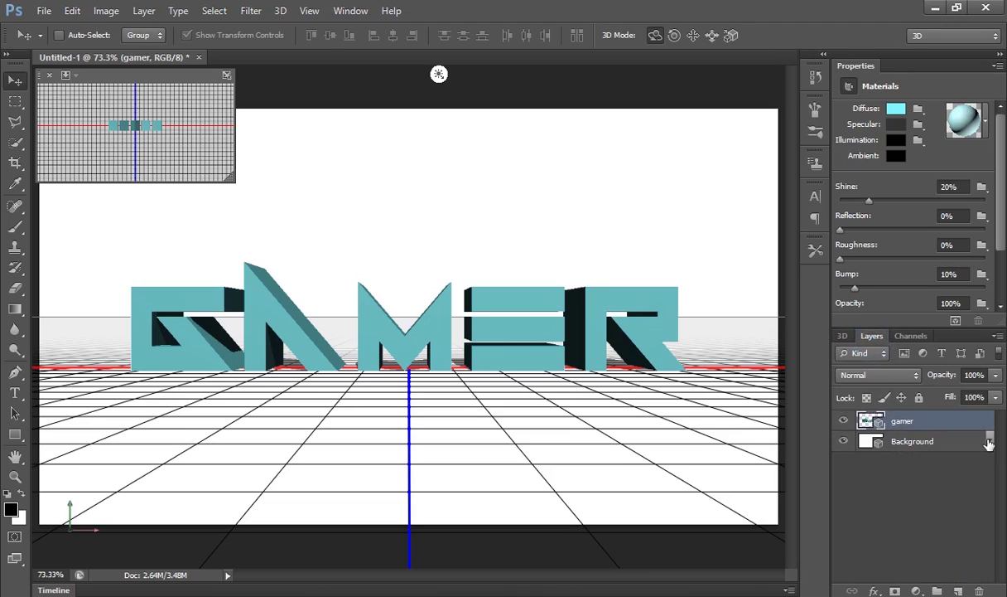
click(947, 445)
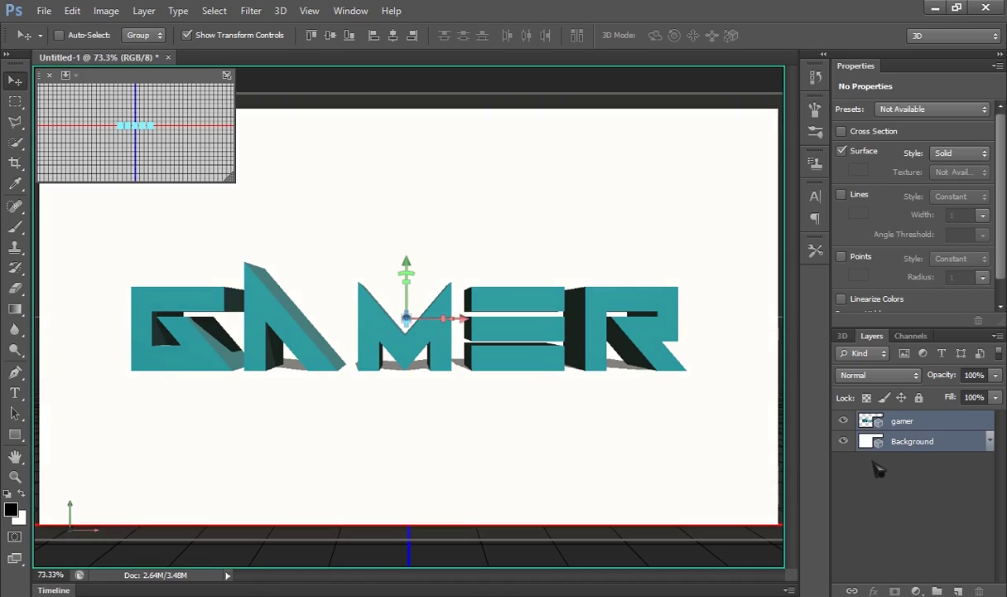
key(ctrl+e)
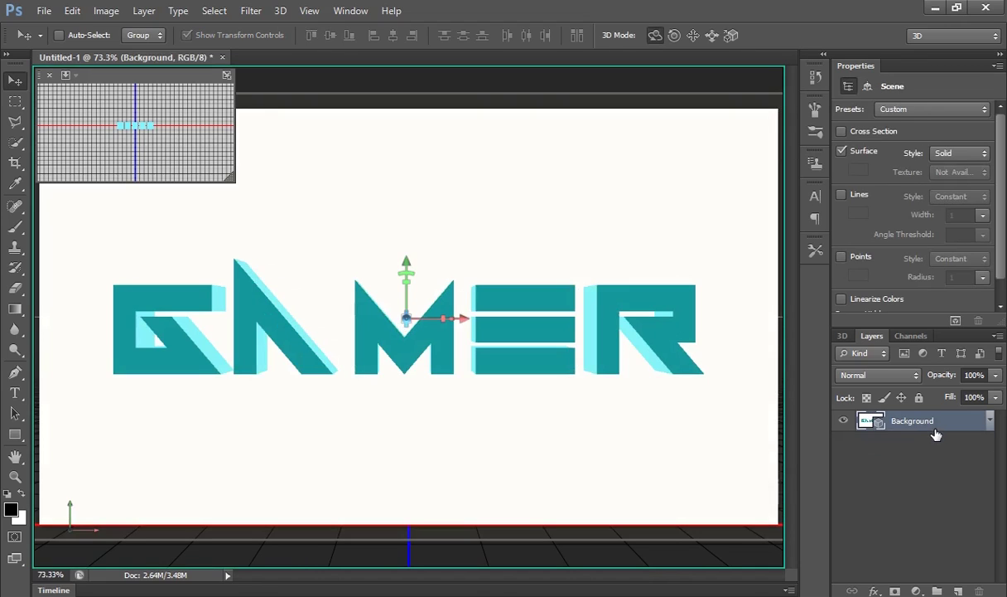
click(844, 336)
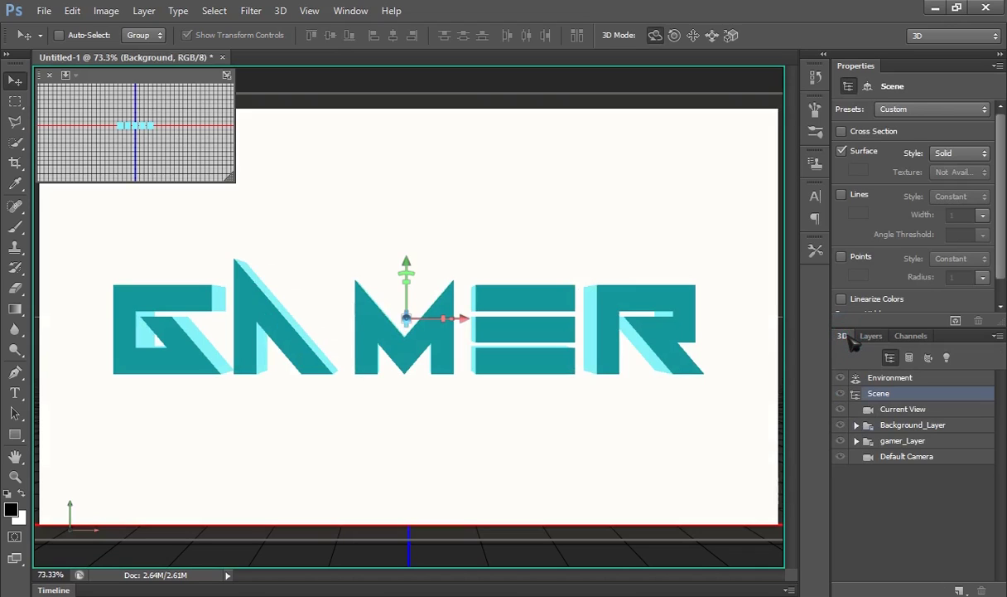
click(857, 424)
click(868, 441)
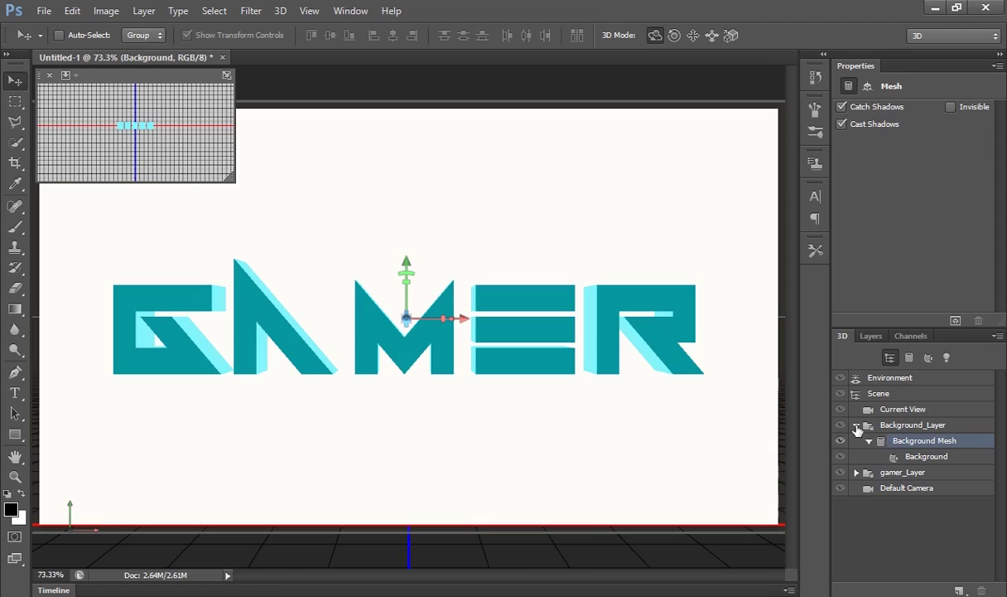
click(859, 427)
click(872, 336)
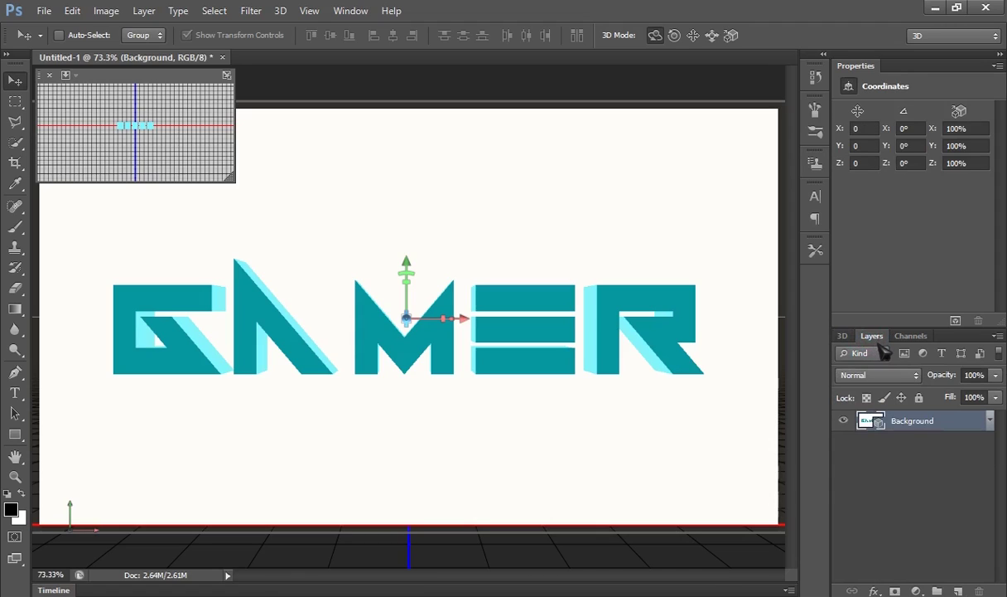
click(944, 430)
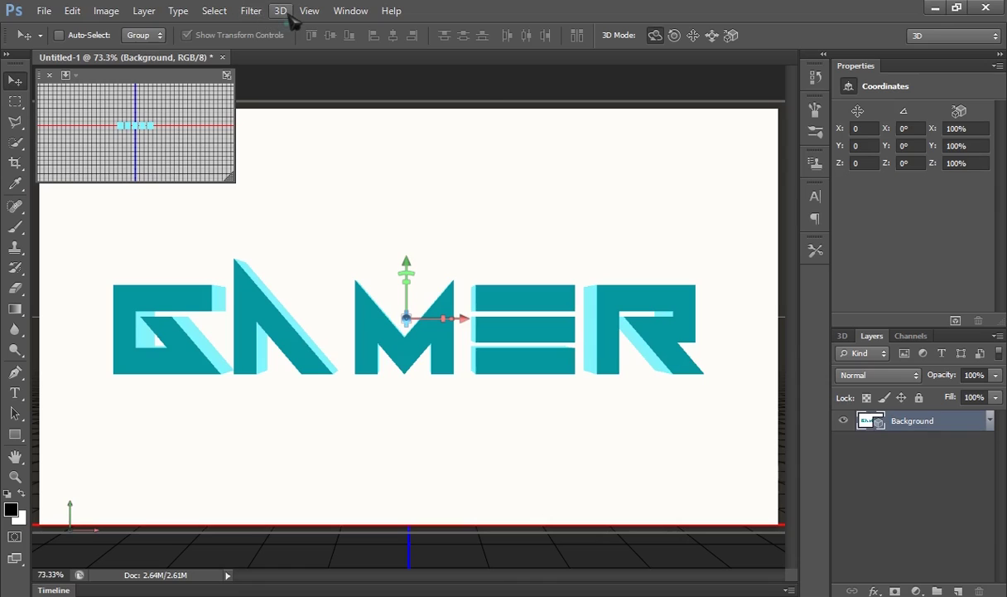
Step: Render the 3D scene with 3D > Render, then stop it to keep the result
click(281, 11)
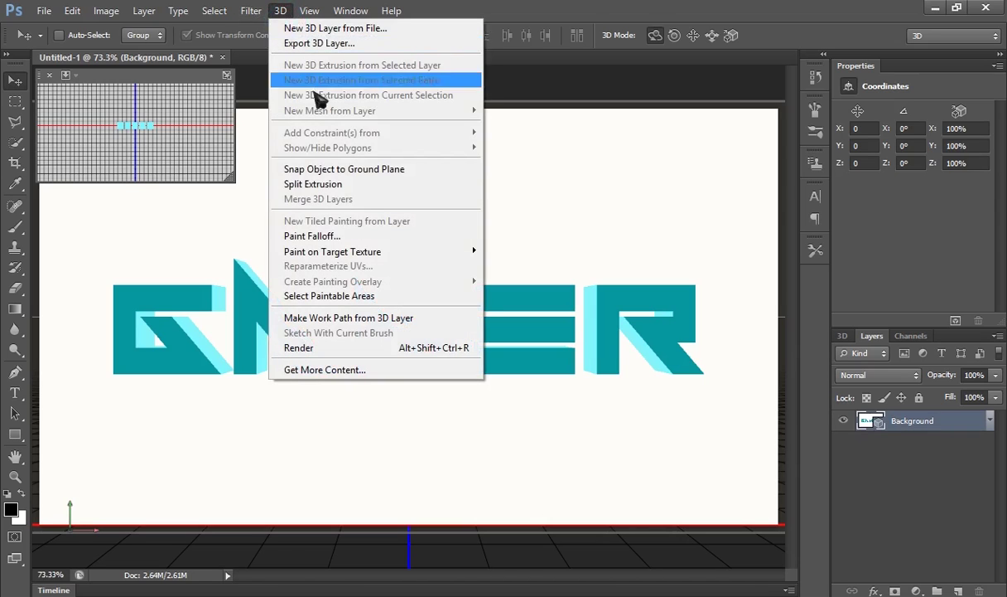
click(344, 350)
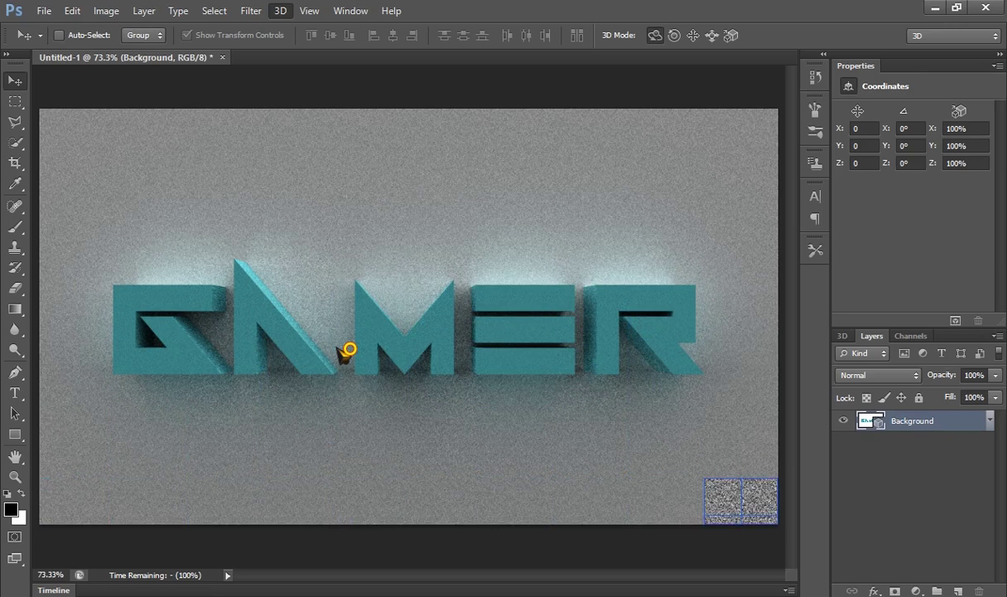
click(347, 352)
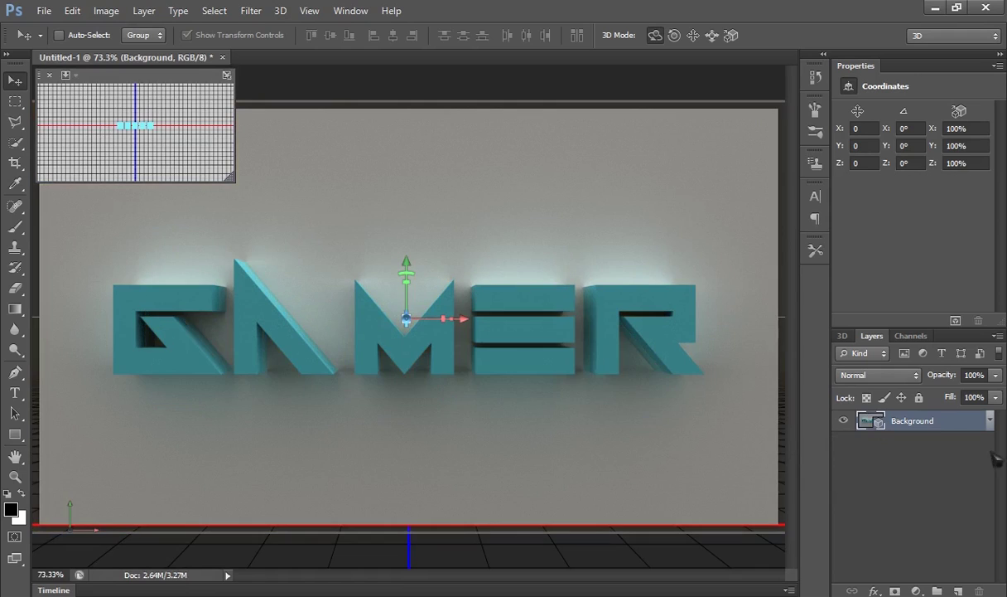
Step: Rasterize the 3D Background layer, then zoom in and out to inspect the letters
right_click(954, 425)
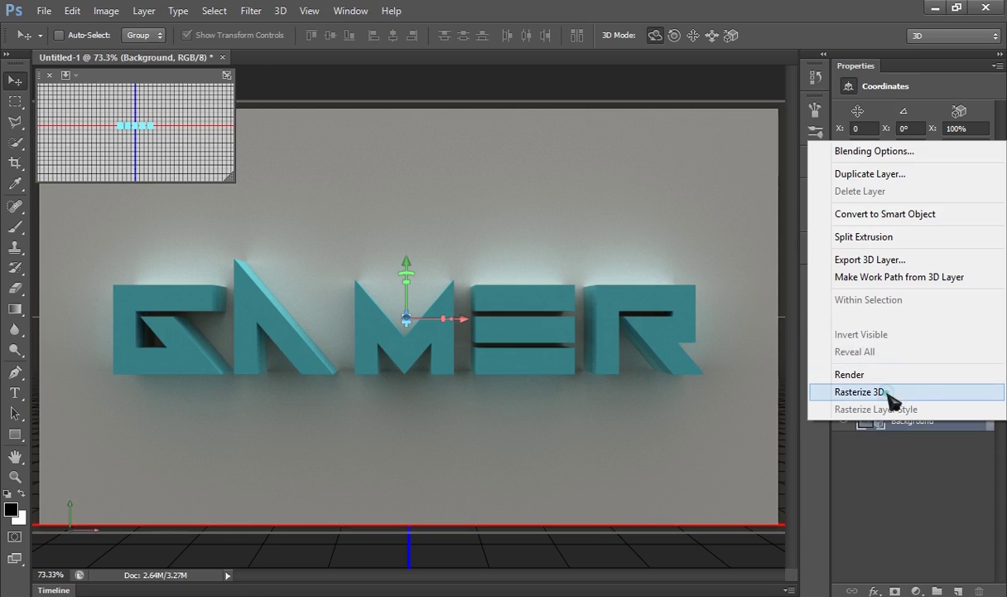
click(862, 392)
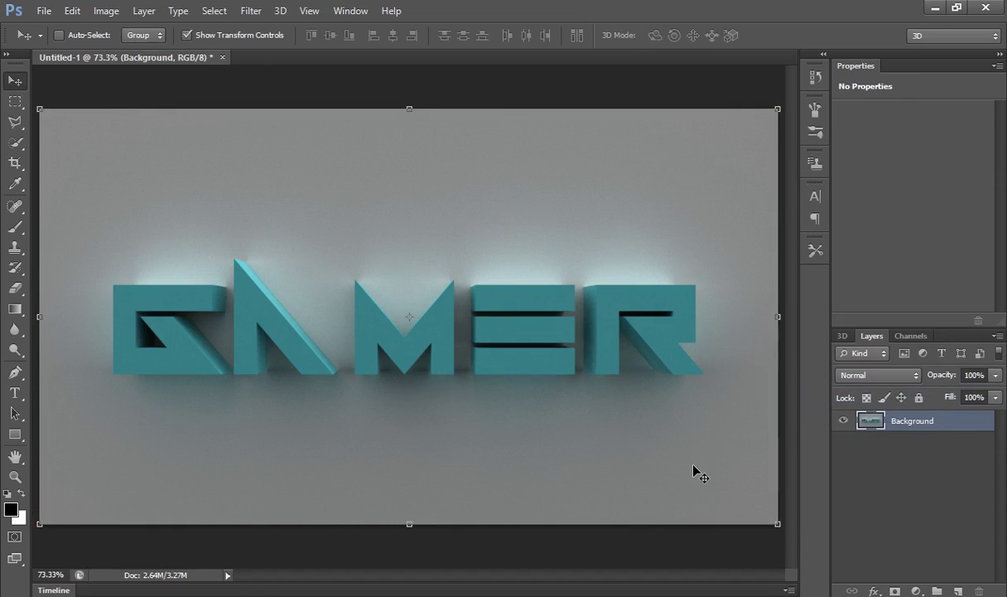
scroll(195, 279, up, 1)
scroll(430, 368, up, 1)
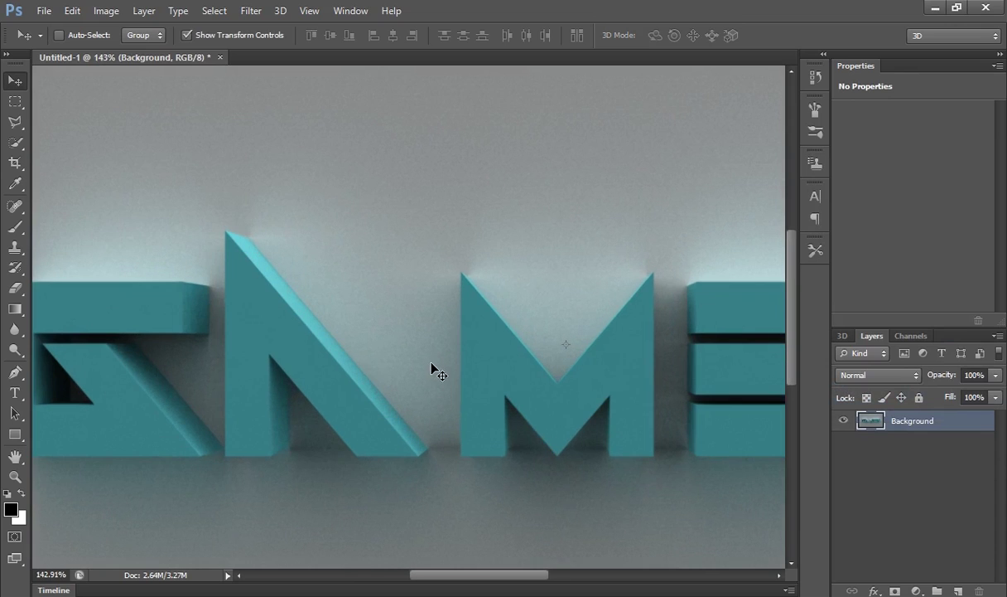
scroll(375, 383, down, 1)
scroll(414, 385, down, 1)
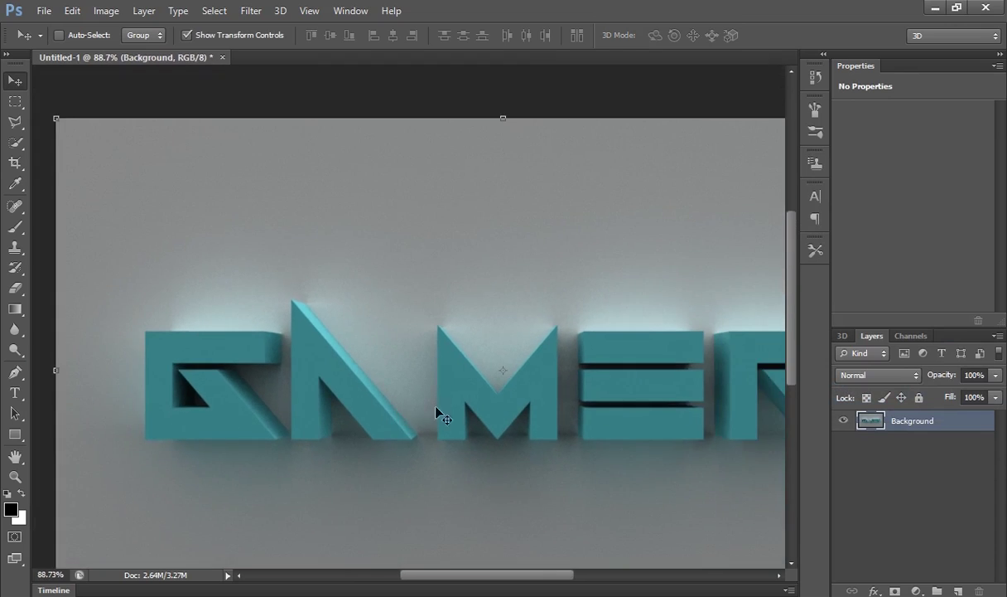
scroll(464, 401, down, 2)
scroll(580, 398, up, 4)
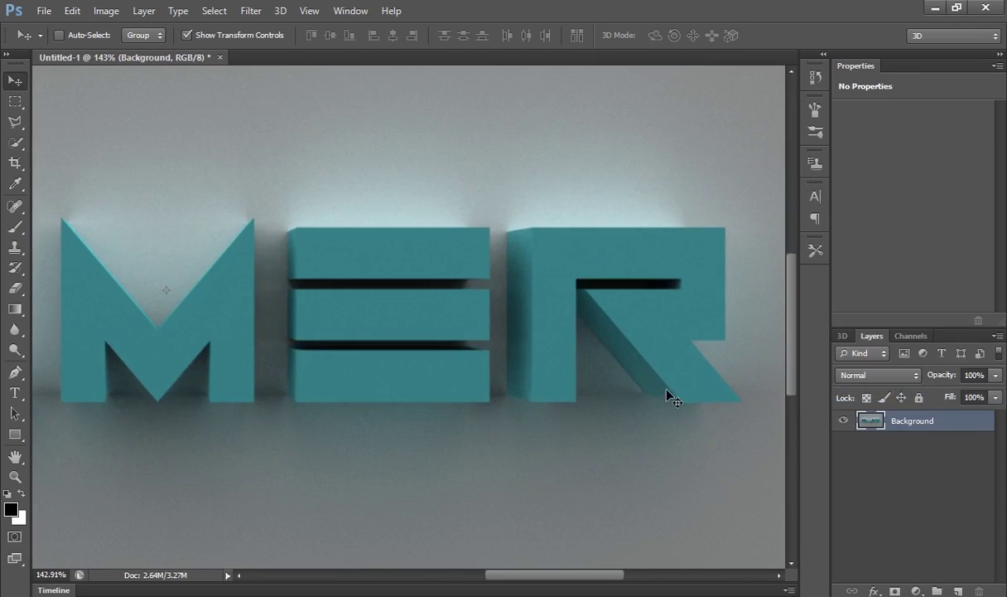
scroll(659, 394, down, 1)
scroll(645, 400, down, 1)
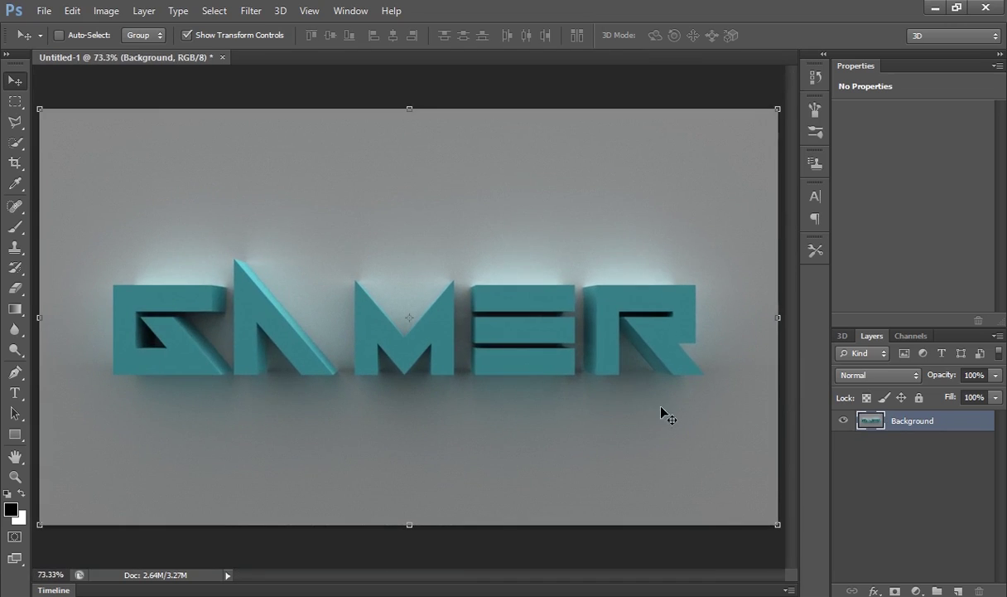
Step: Add a Hue/Saturation adjustment layer with Saturation raised to +29
click(917, 591)
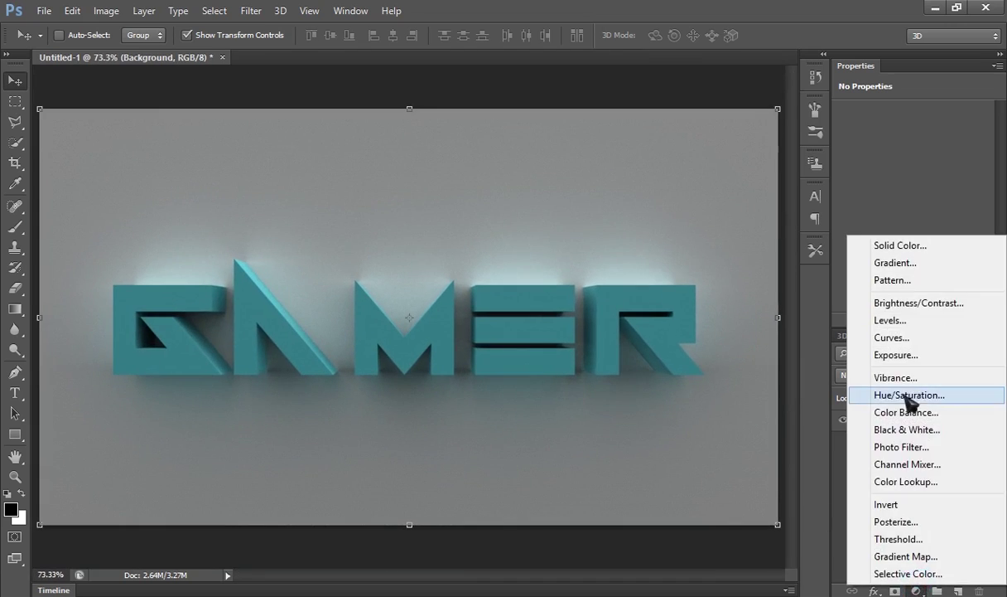
click(902, 397)
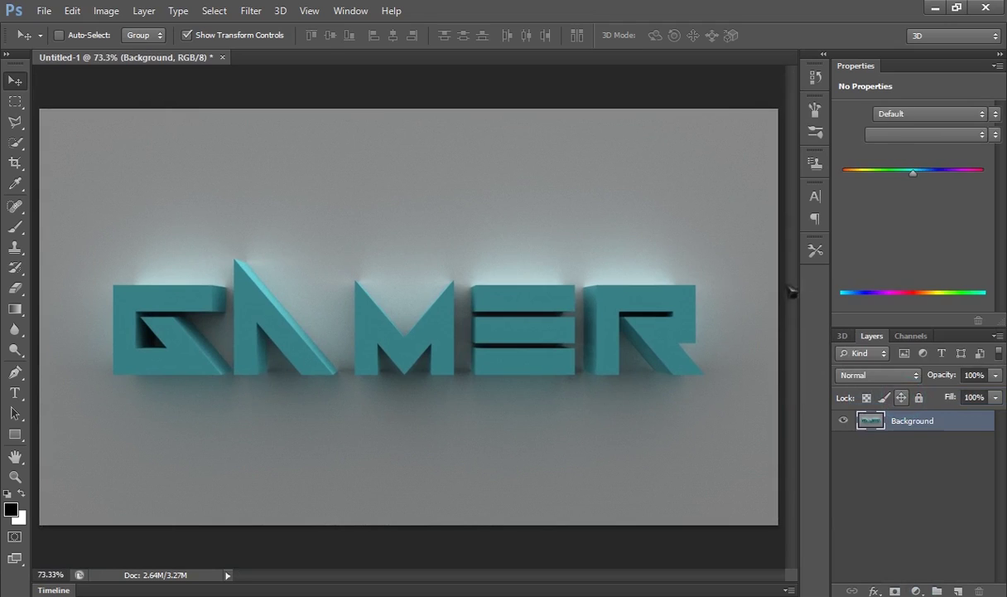
drag(913, 204, 937, 205)
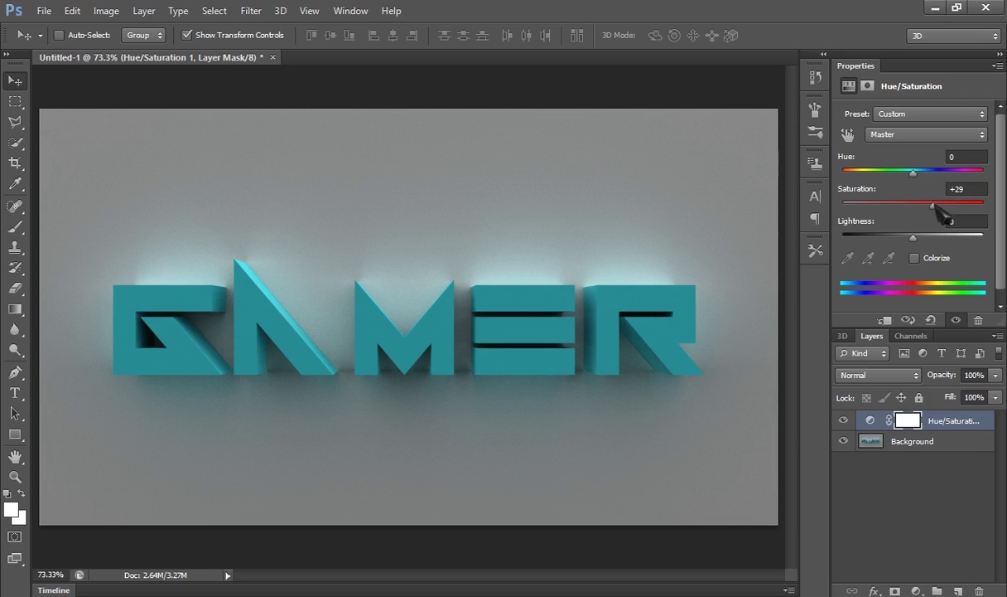
Step: Add a Brightness/Contrast adjustment layer with Contrast 36, then deselect all layers
click(917, 591)
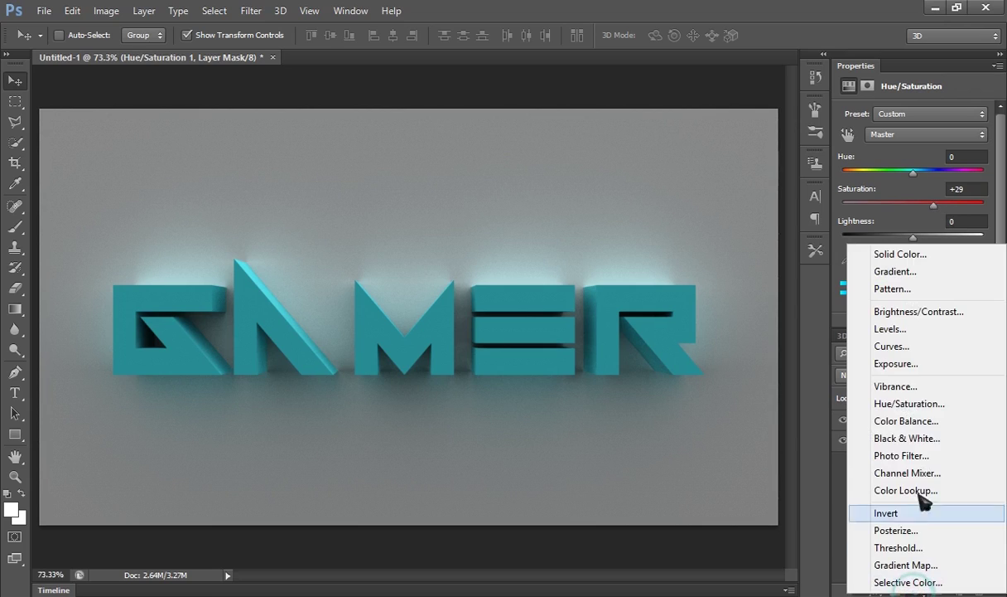
click(918, 312)
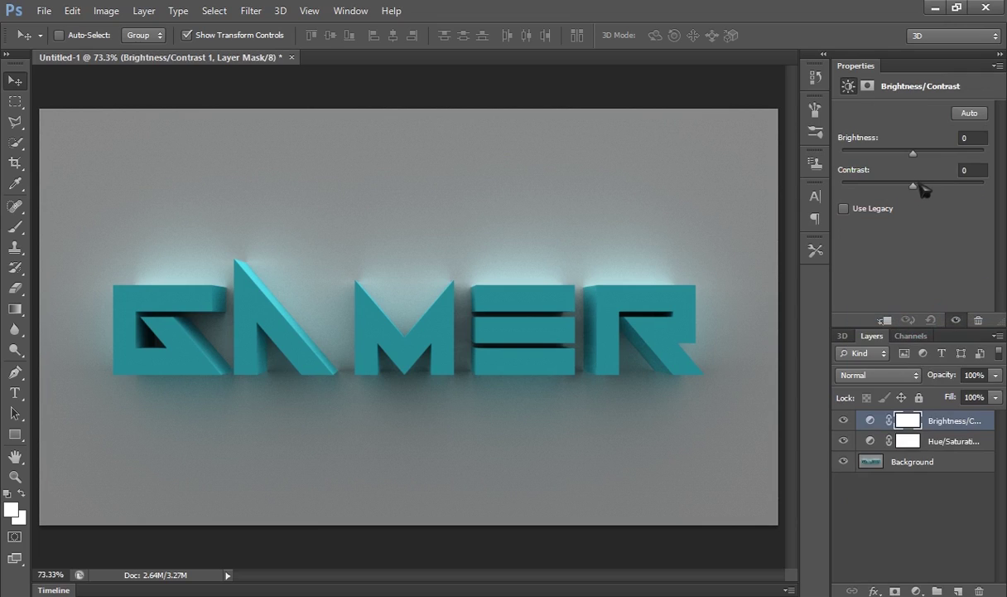
mouse_move(913, 184)
mouse_down()
mouse_move(951, 183)
mouse_move(943, 189)
mouse_up()
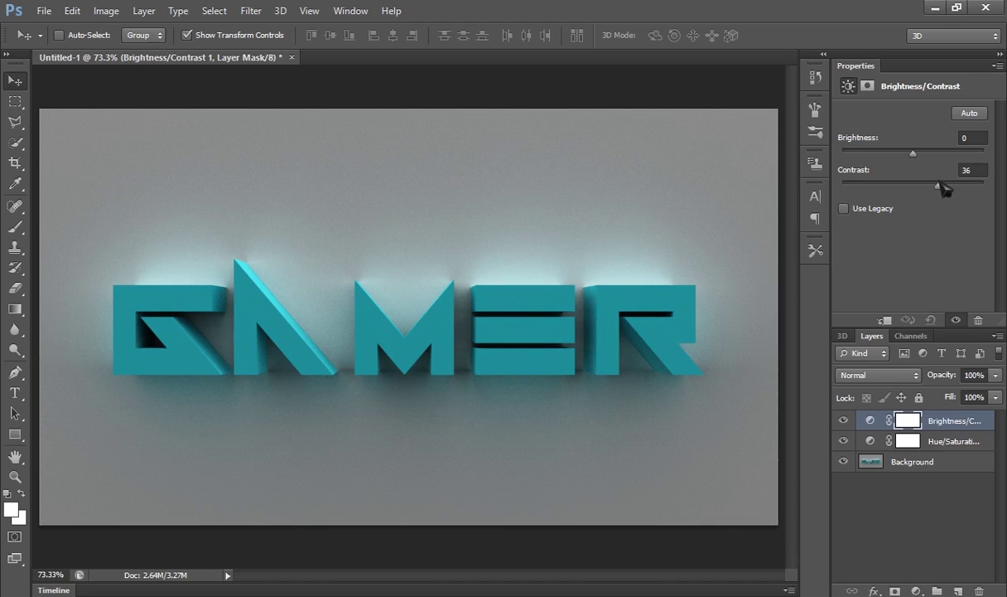
click(935, 500)
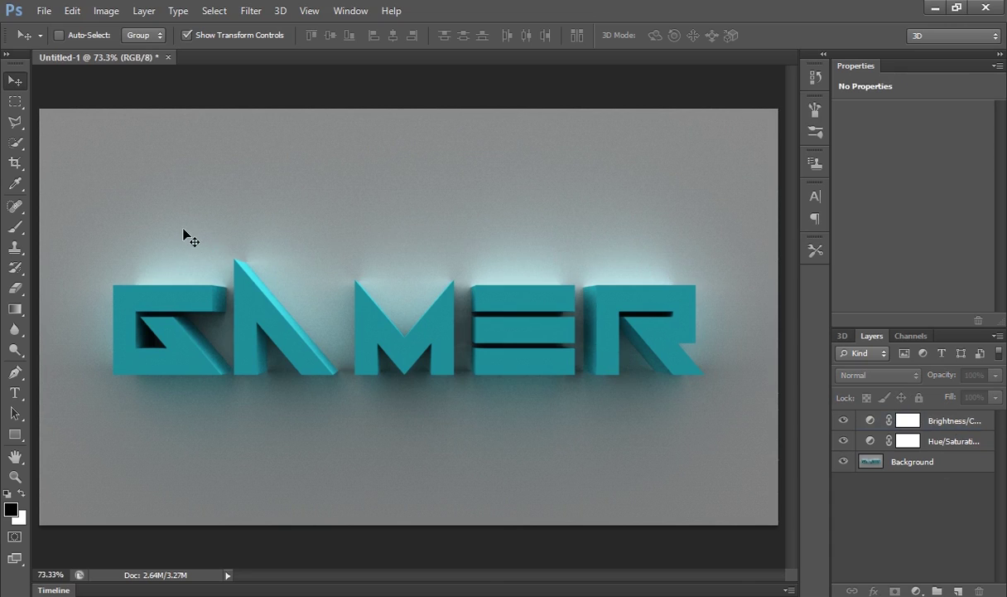
scroll(185, 232, up, 1)
scroll(203, 240, up, 1)
scroll(213, 250, down, 2)
scroll(265, 251, up, 1)
scroll(273, 251, up, 1)
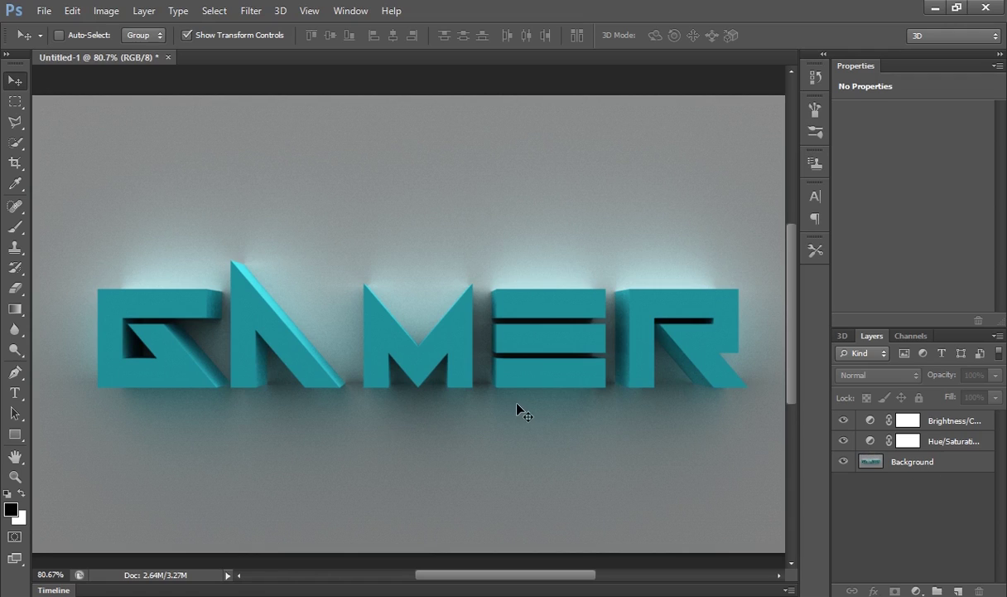
scroll(517, 404, down, 1)
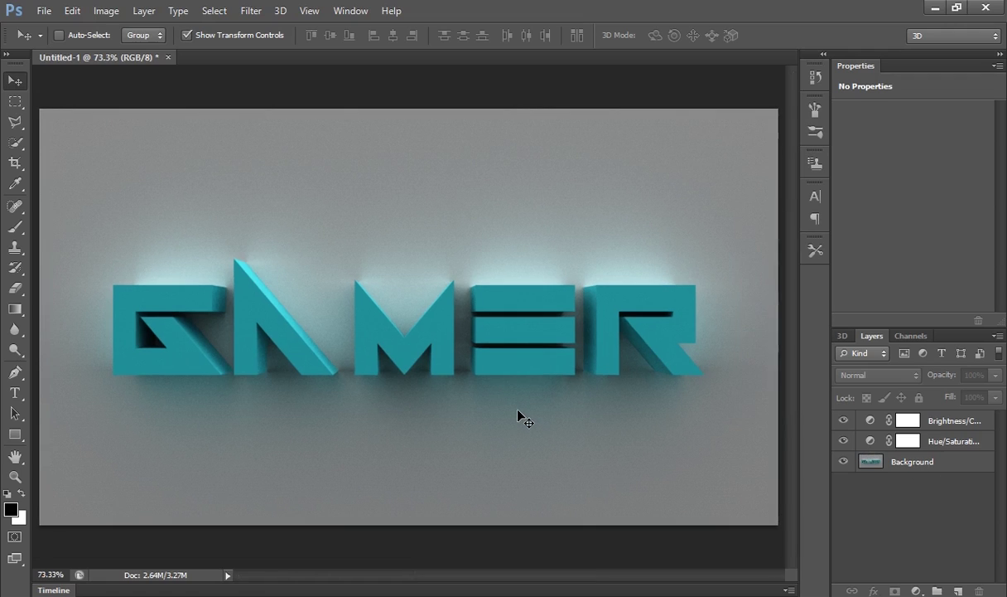